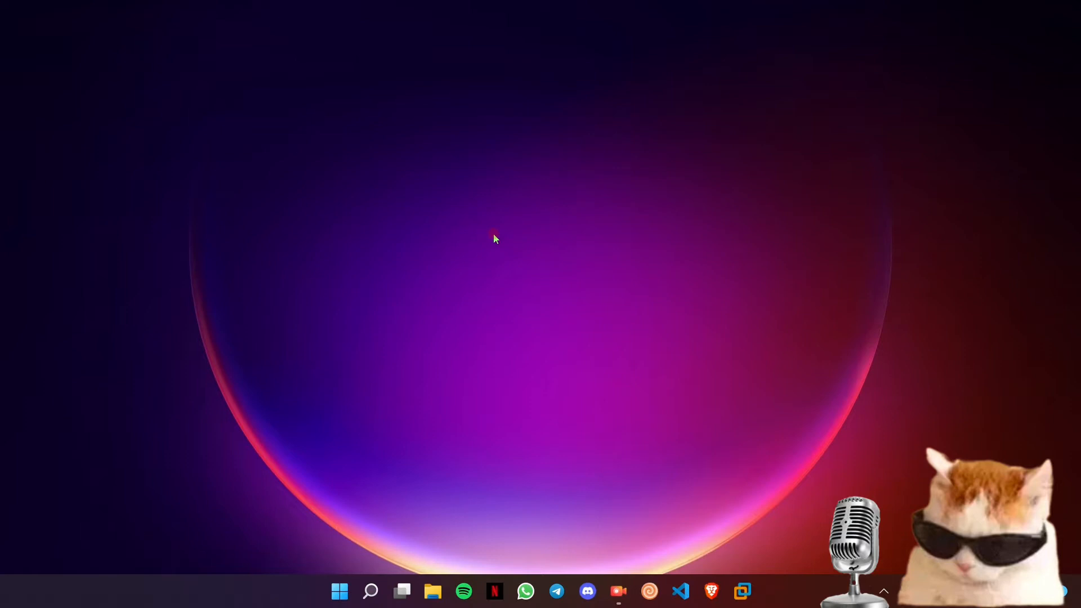
- Launch the Brave browser from the taskbar
click(712, 591)
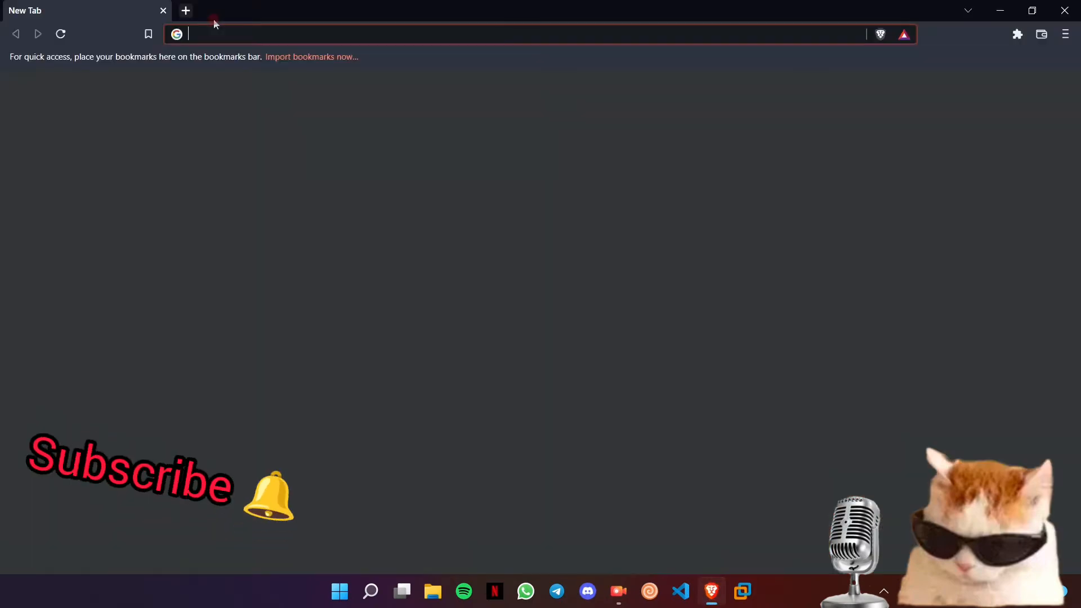
- Google 'windows 10 iso file' and open iTechtics' 'Download Windows 10 ISO Files' article
click(218, 26)
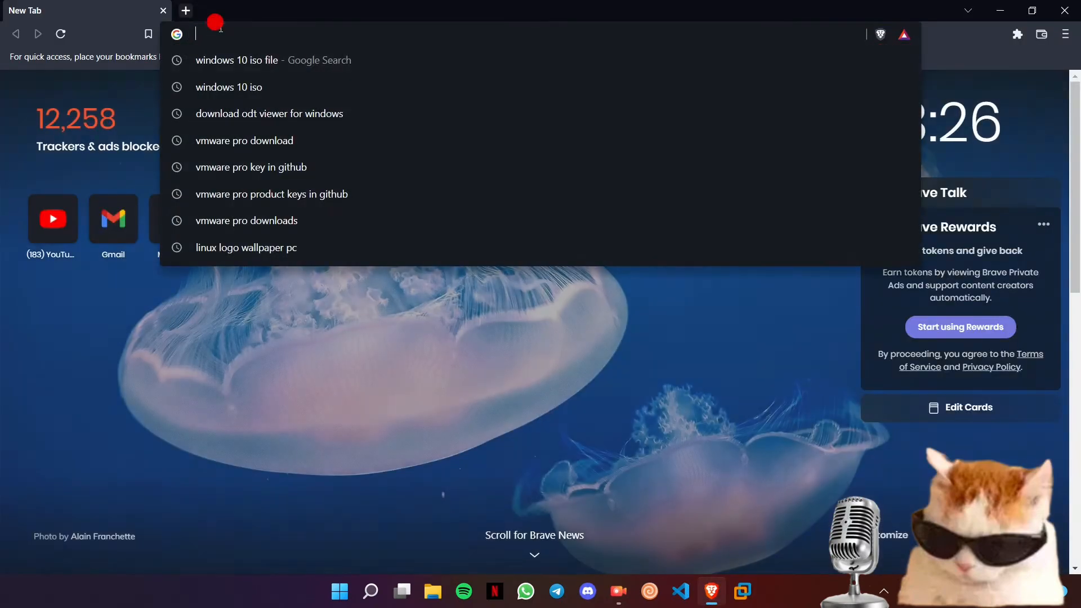
text(windows 10 i)
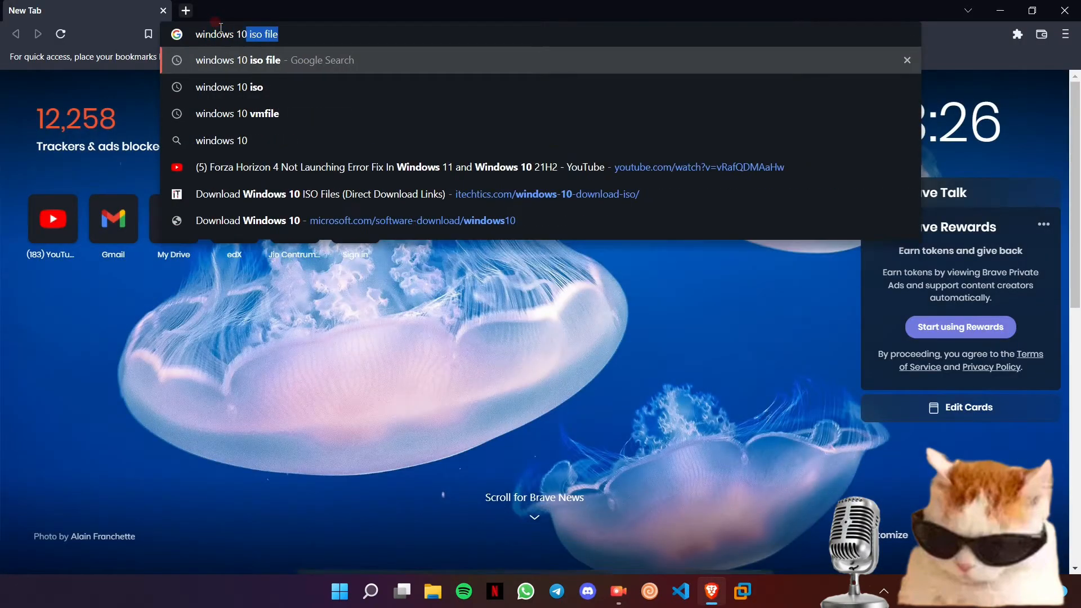
text(so file)
key(Return)
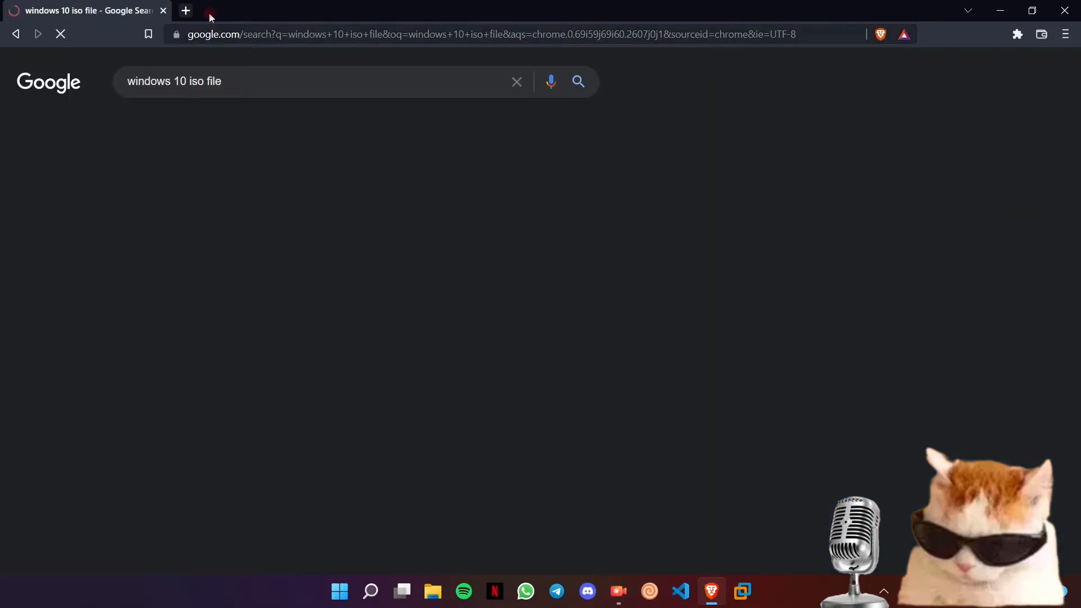
scroll(72, 172, down, 15)
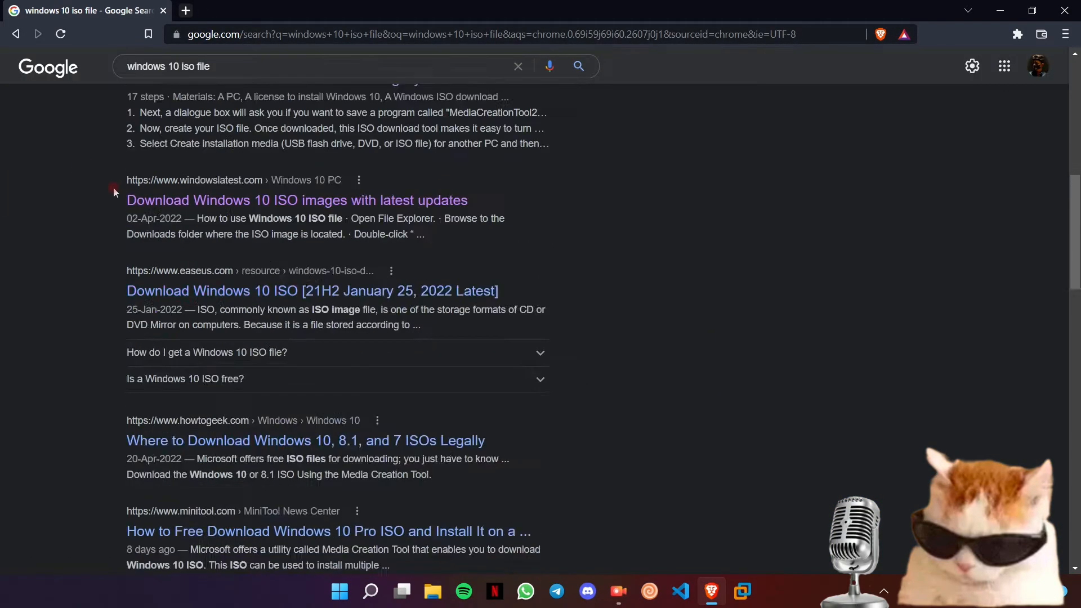
scroll(132, 206, up, 15)
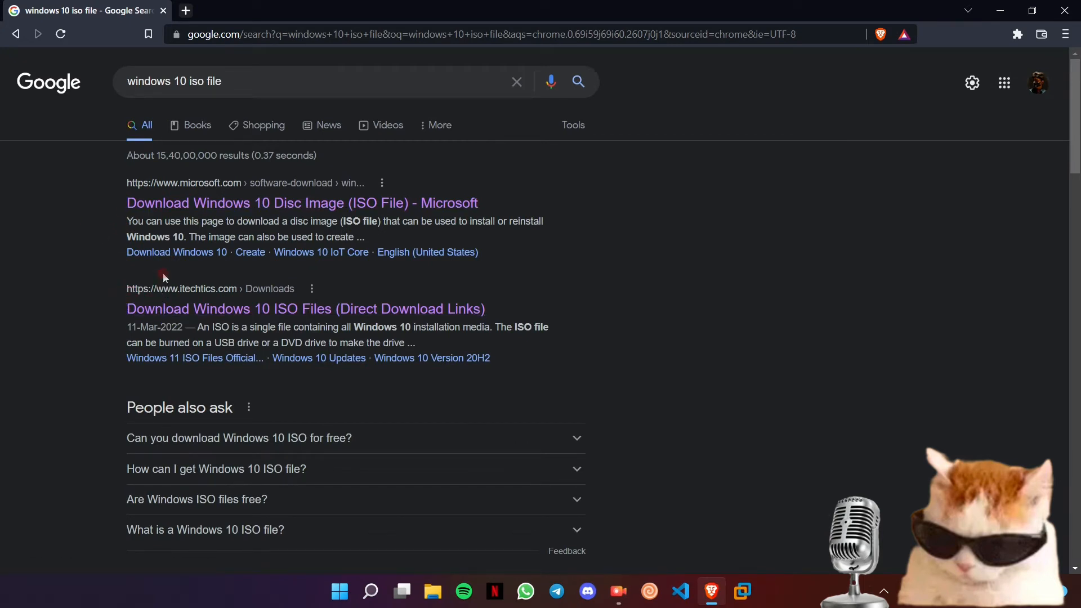
click(187, 315)
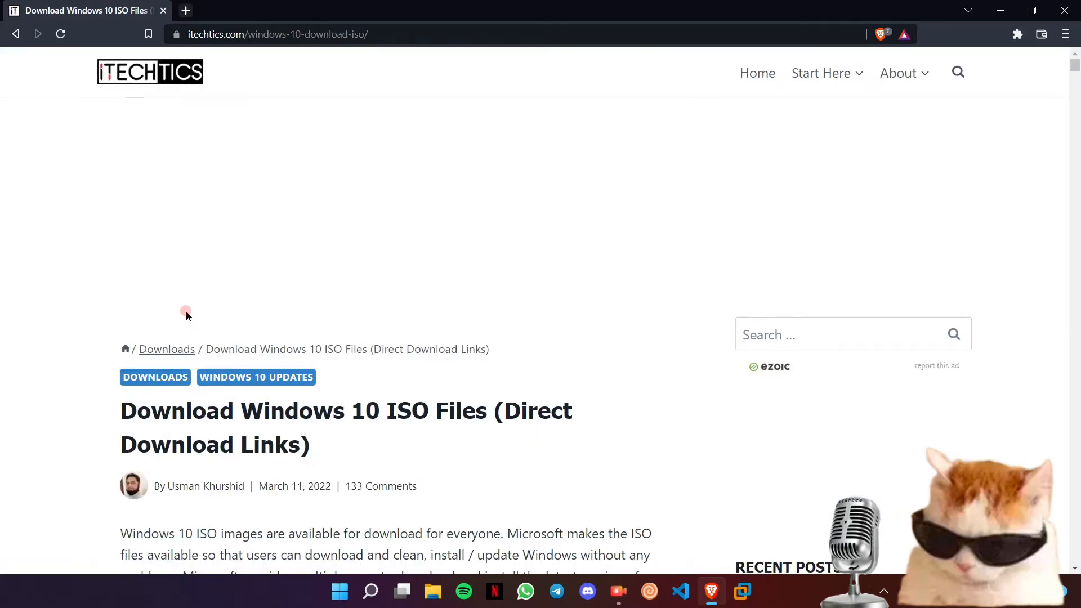
- Jump to the article's Microsoft Windows 10 Download section via the table of contents
scroll(187, 314, down, 3)
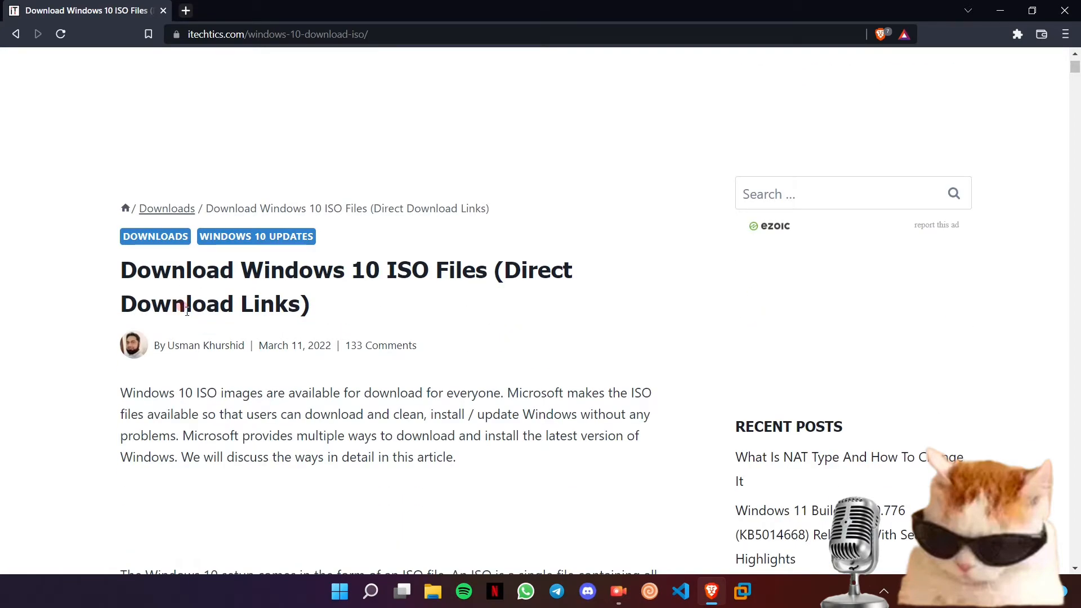
scroll(187, 312, down, 15)
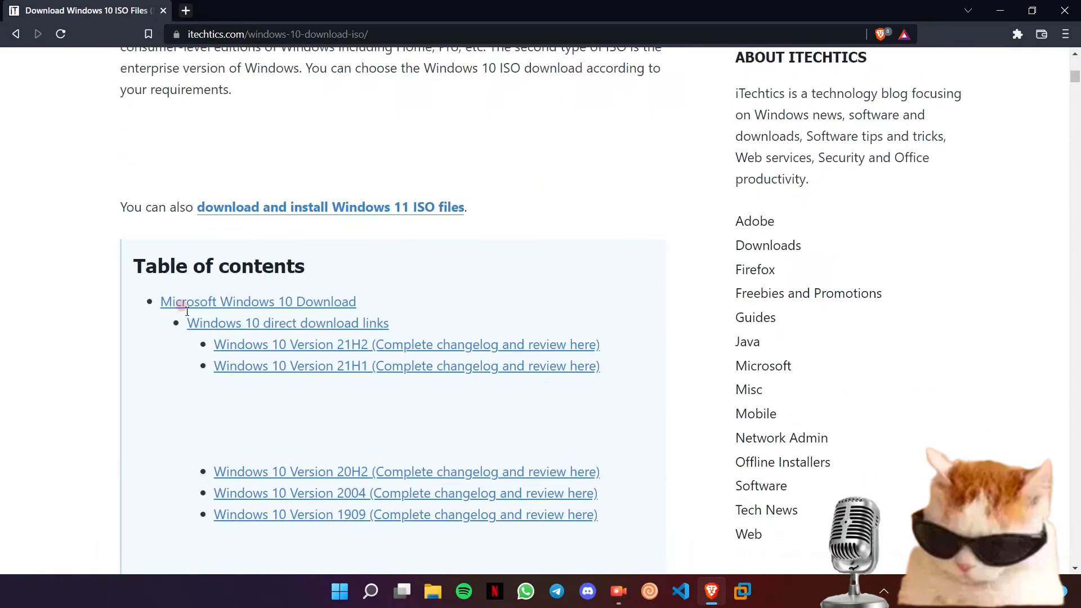
scroll(187, 312, down, 7)
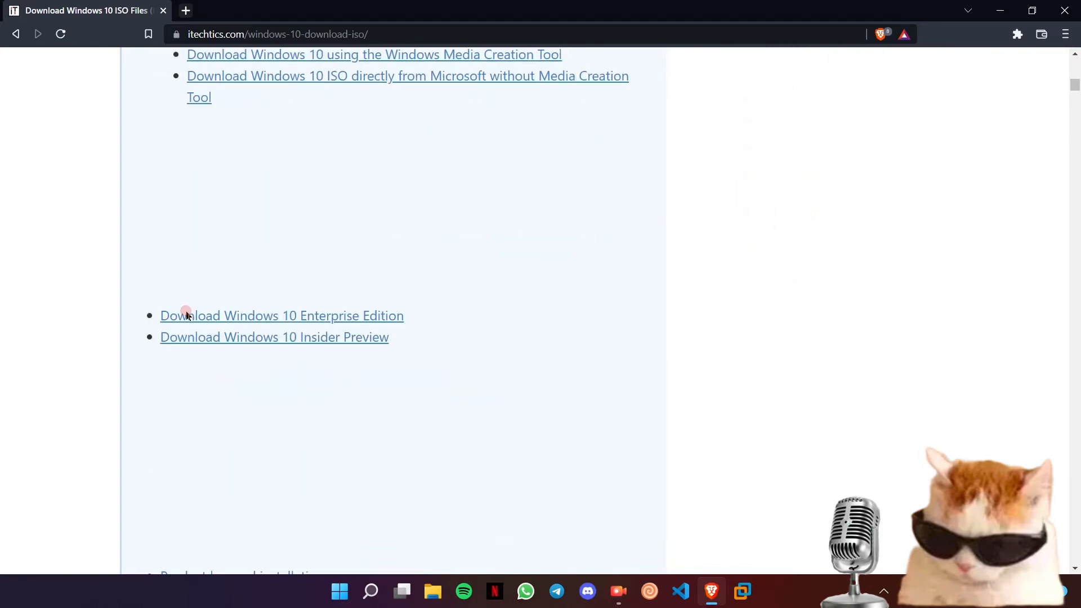
scroll(187, 310, up, 10)
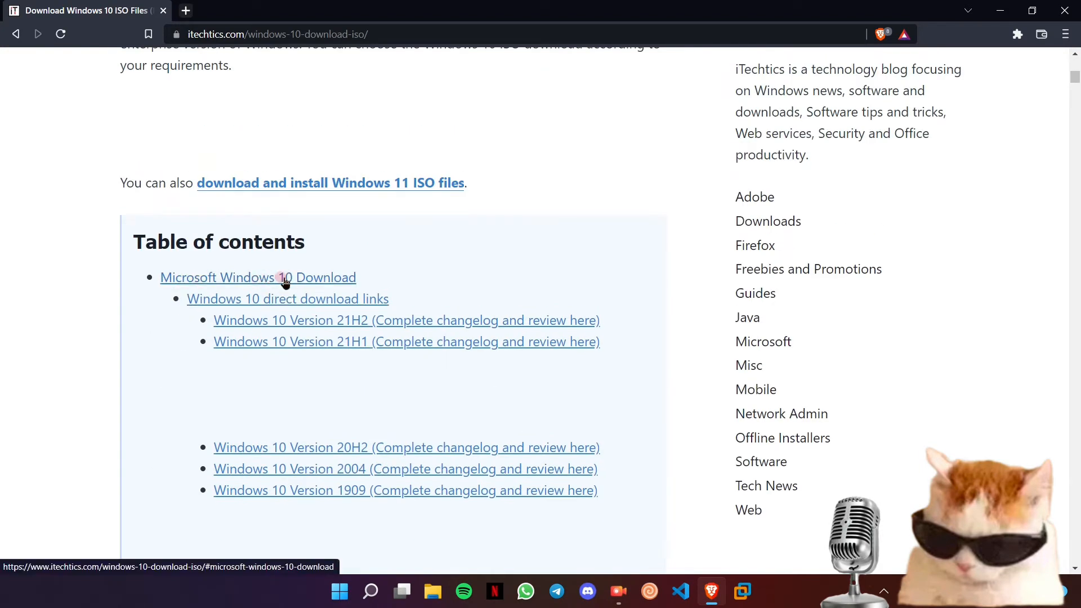
click(285, 279)
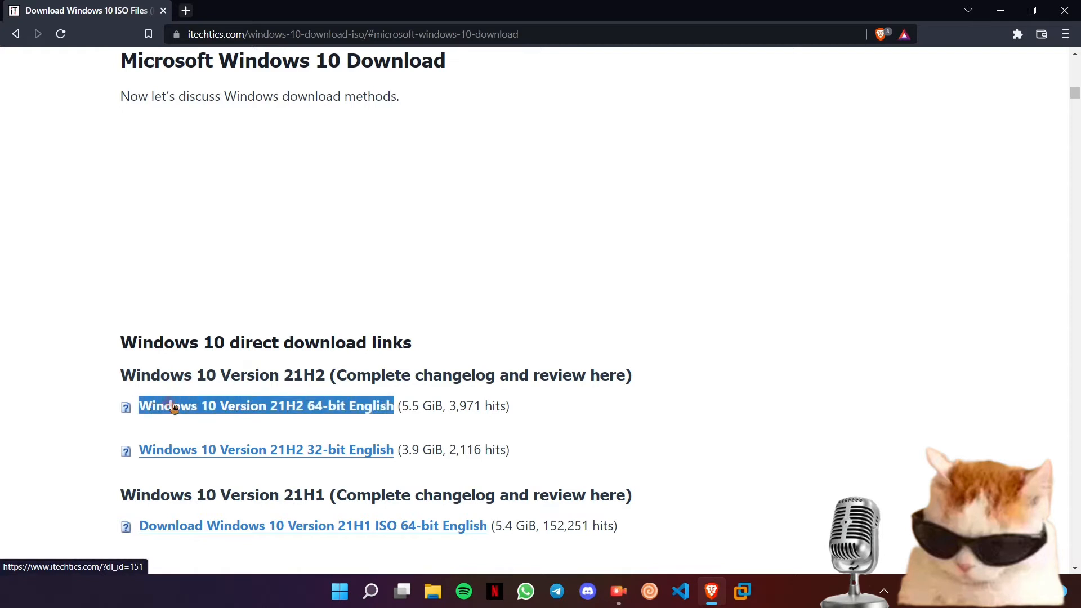
- Start downloading the Windows 10 Version 21H2 64-bit English ISO
drag(96, 403, 441, 402)
click(106, 393)
click(369, 406)
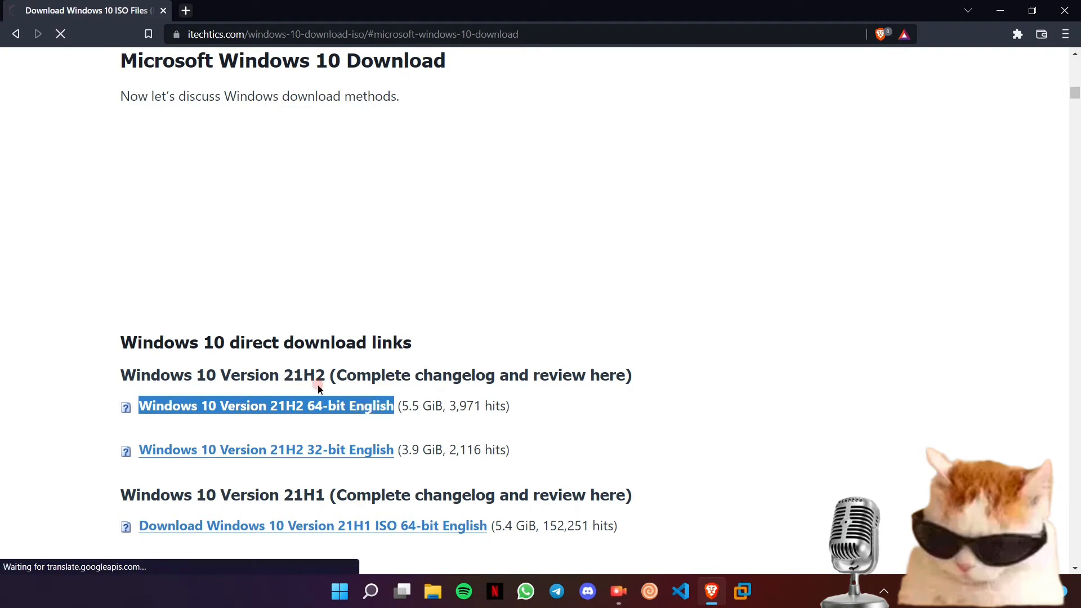
- Cancel saving the Win10_21H2_English_x64 disc image and close Brave
click(179, 317)
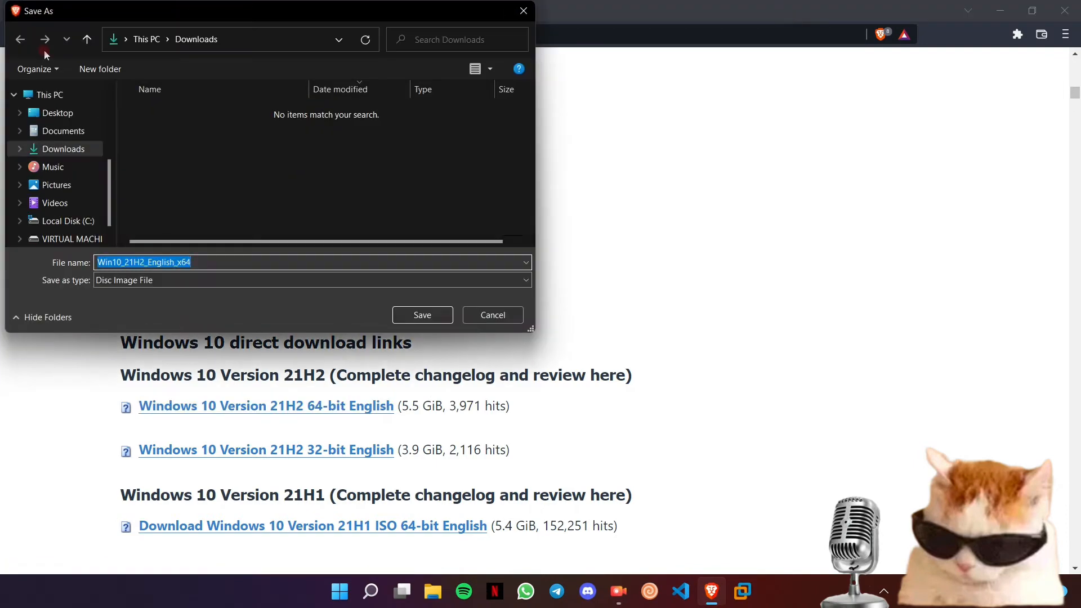
click(491, 311)
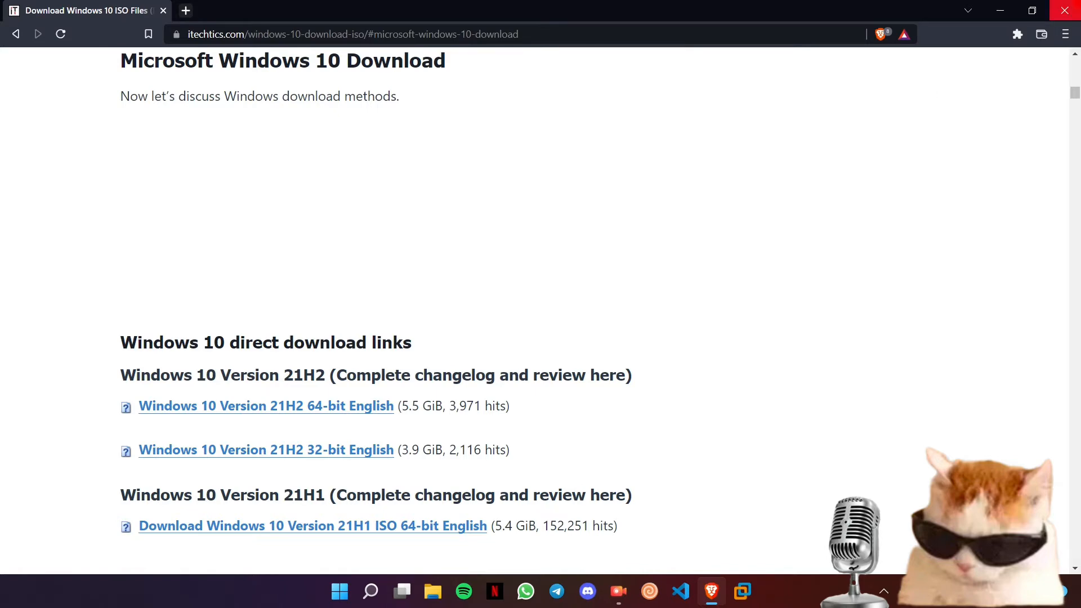
click(1065, 10)
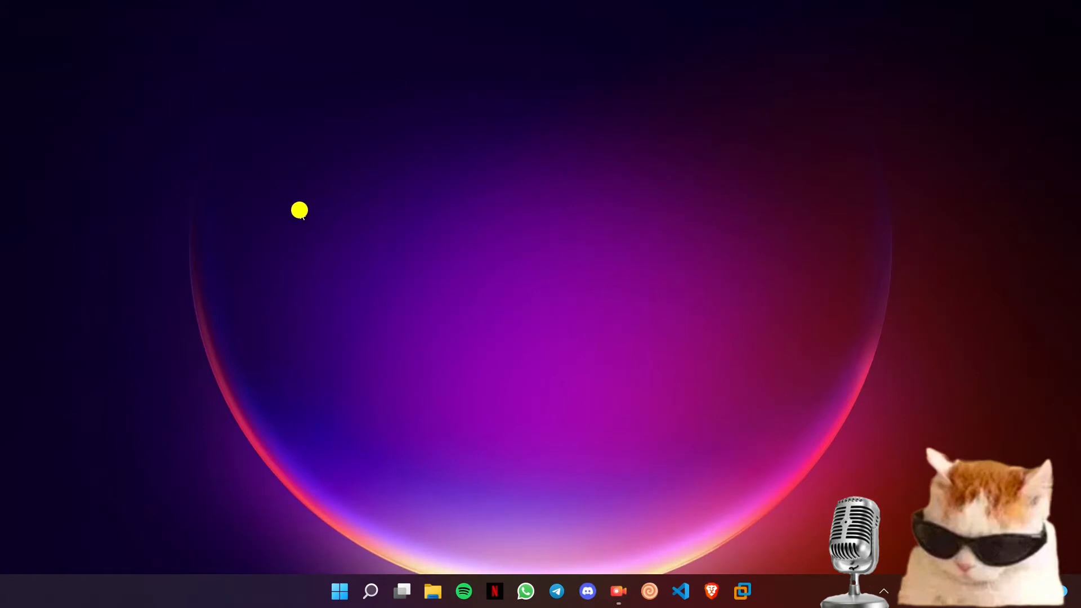
- Refresh the desktop, then launch the New Virtual Machine Wizard from Workstation's Home page
right_click(299, 210)
click(369, 273)
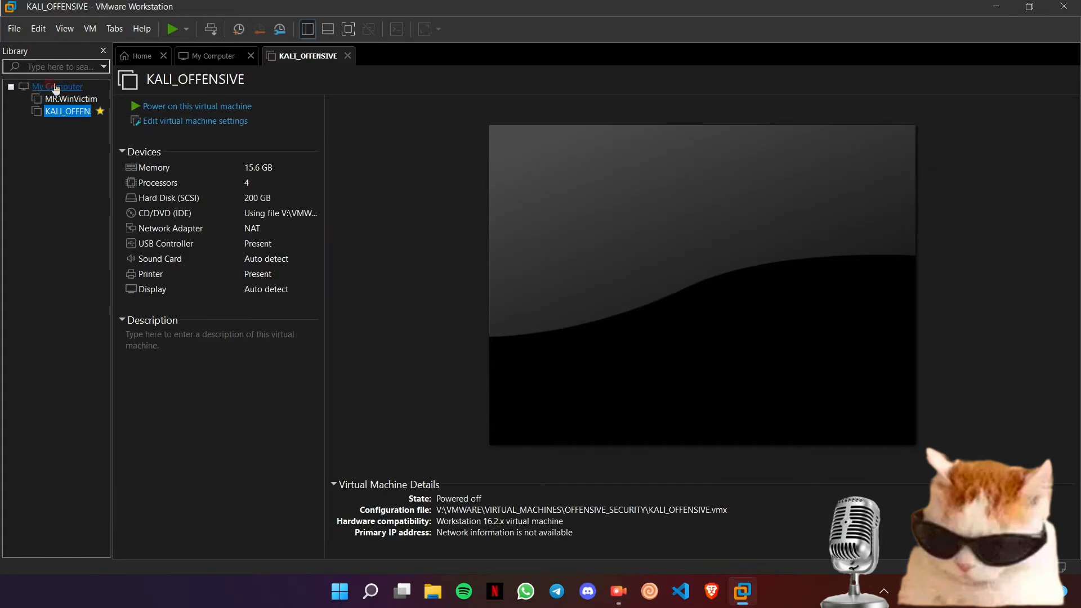
click(123, 61)
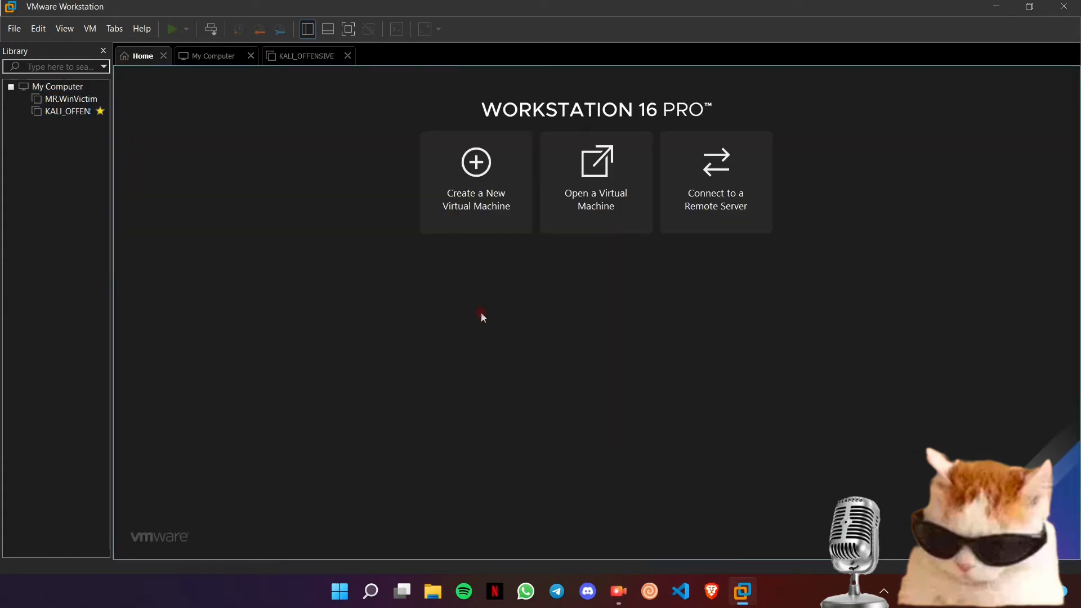
click(459, 189)
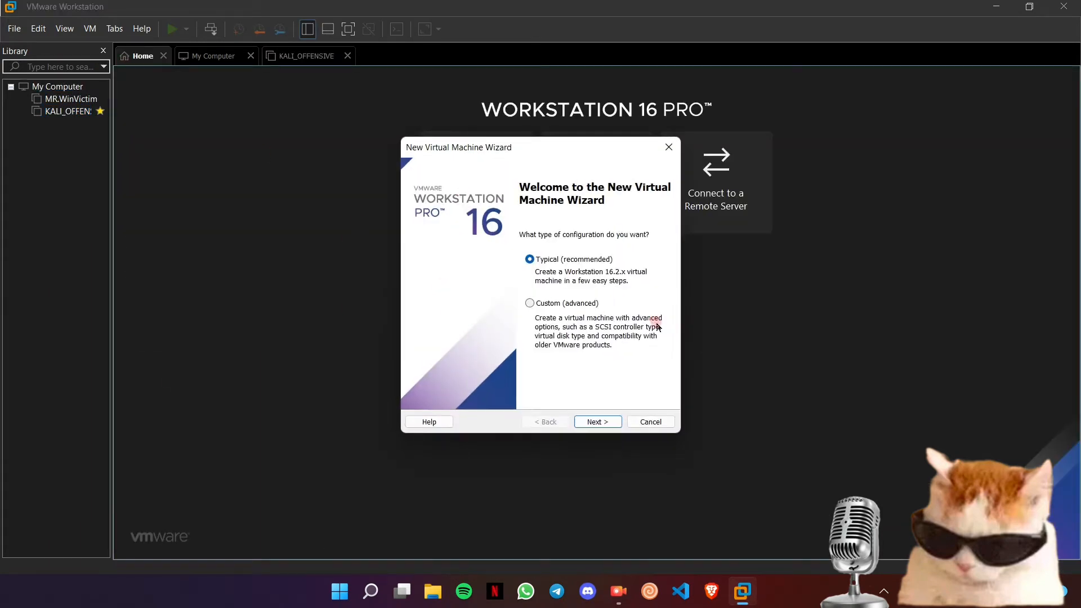
- Use a Typical setup installing from an installer disc image (iso) file
click(595, 419)
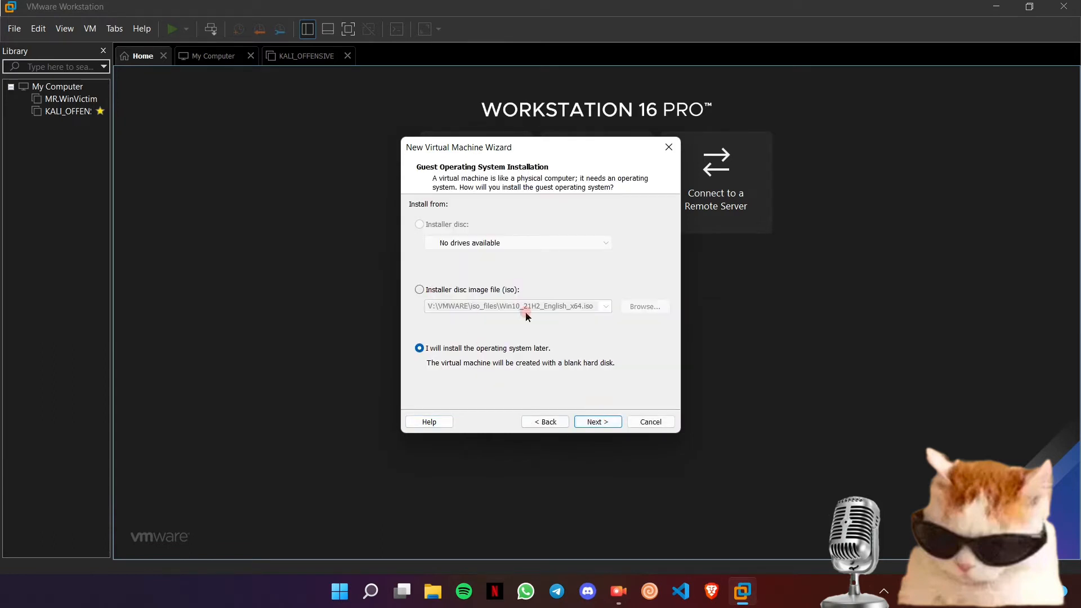
click(432, 293)
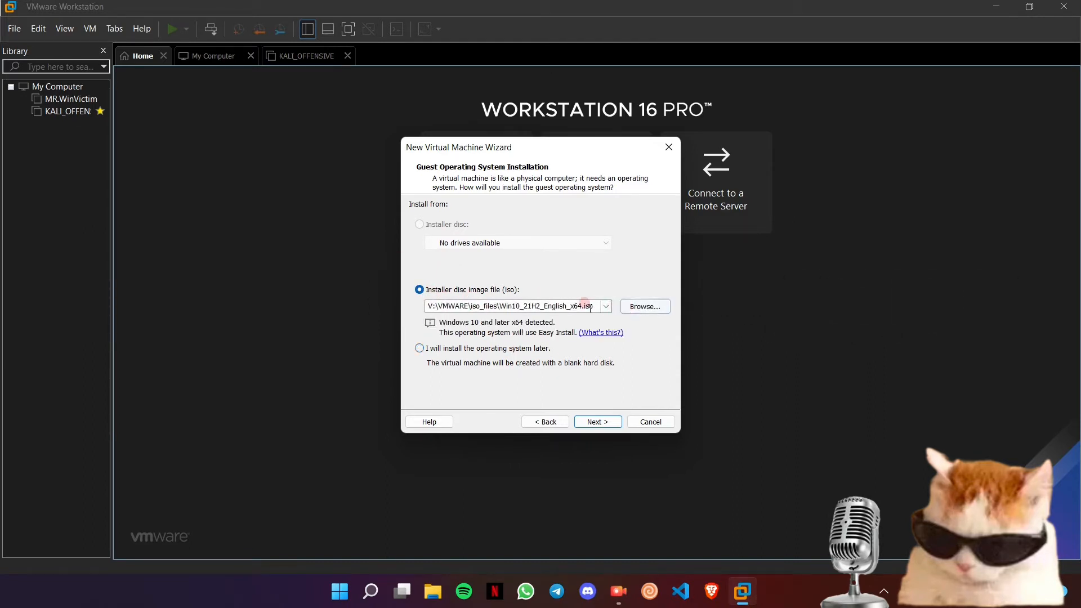
click(626, 310)
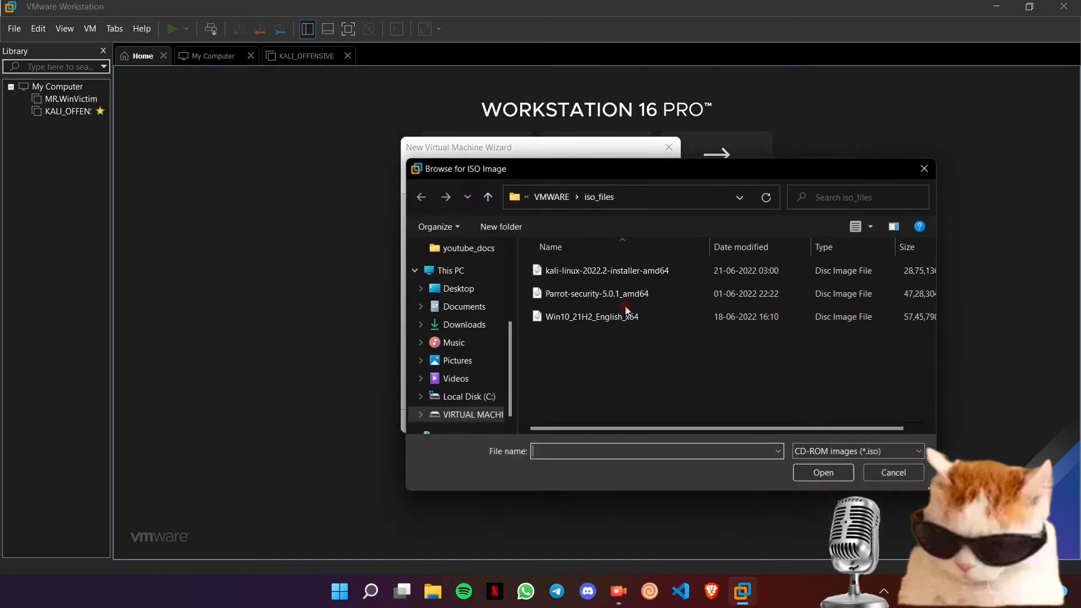
- Load V:\VMWARE\iso_files\Win10_21H2_English_x64.iso as the installer disc image
click(483, 289)
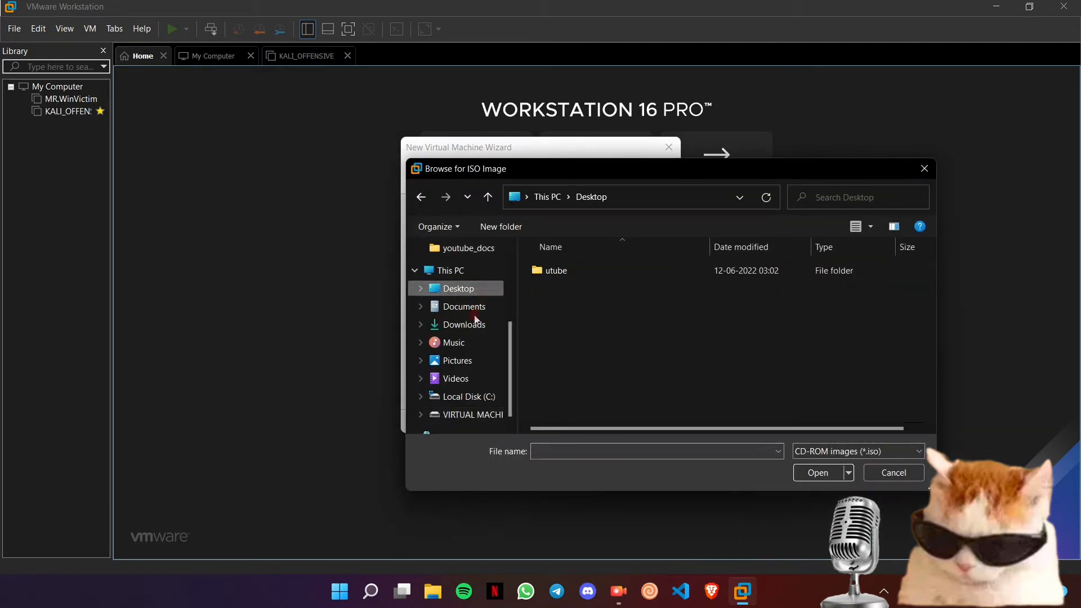
click(472, 414)
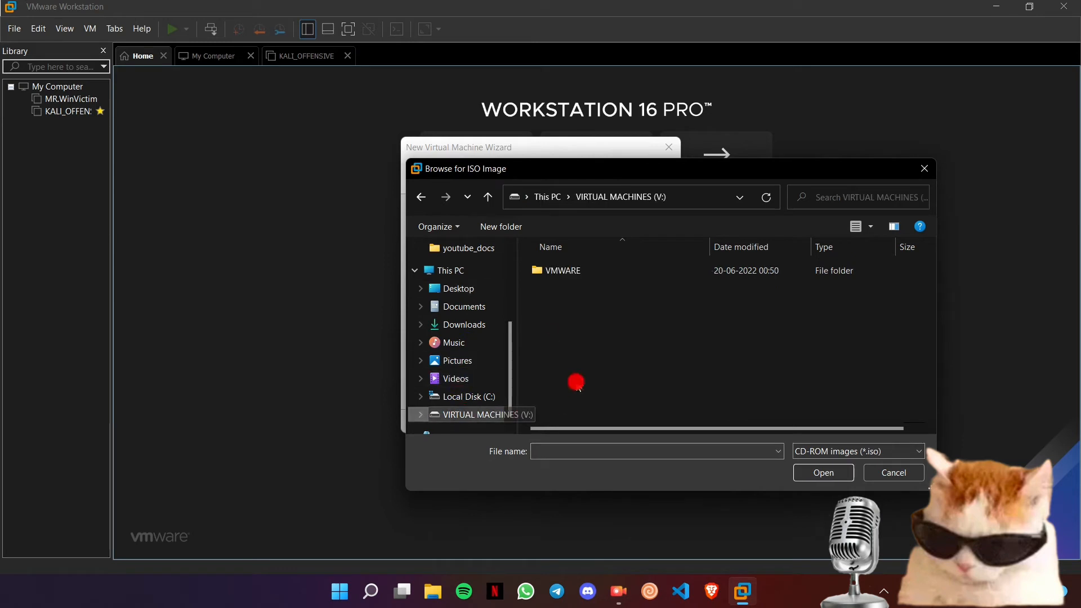
double_click(551, 273)
scroll(580, 321, down, 2)
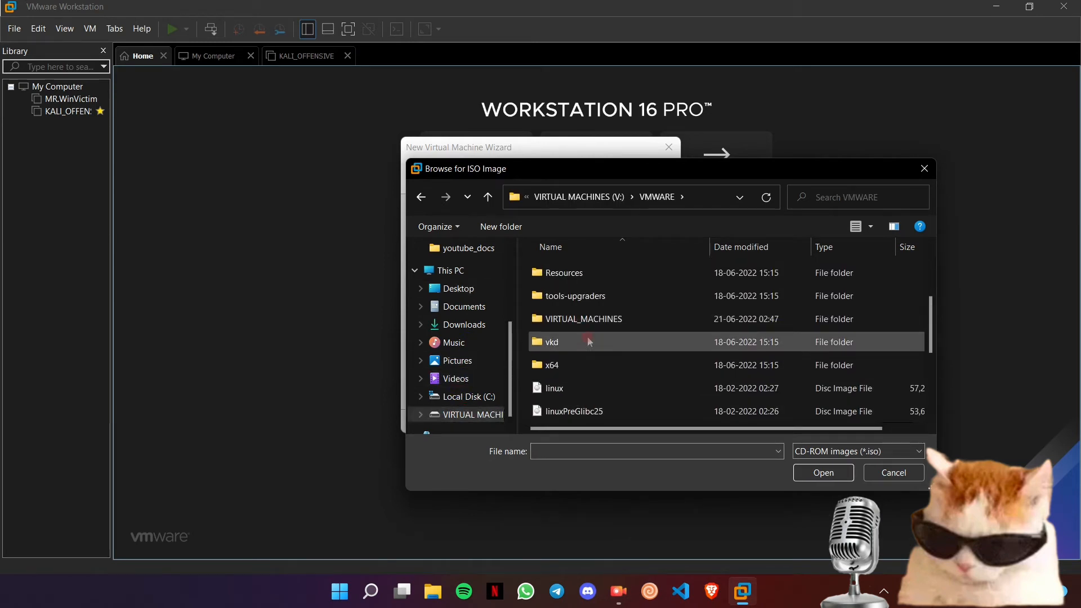
scroll(582, 299, down, 3)
scroll(594, 358, up, 2)
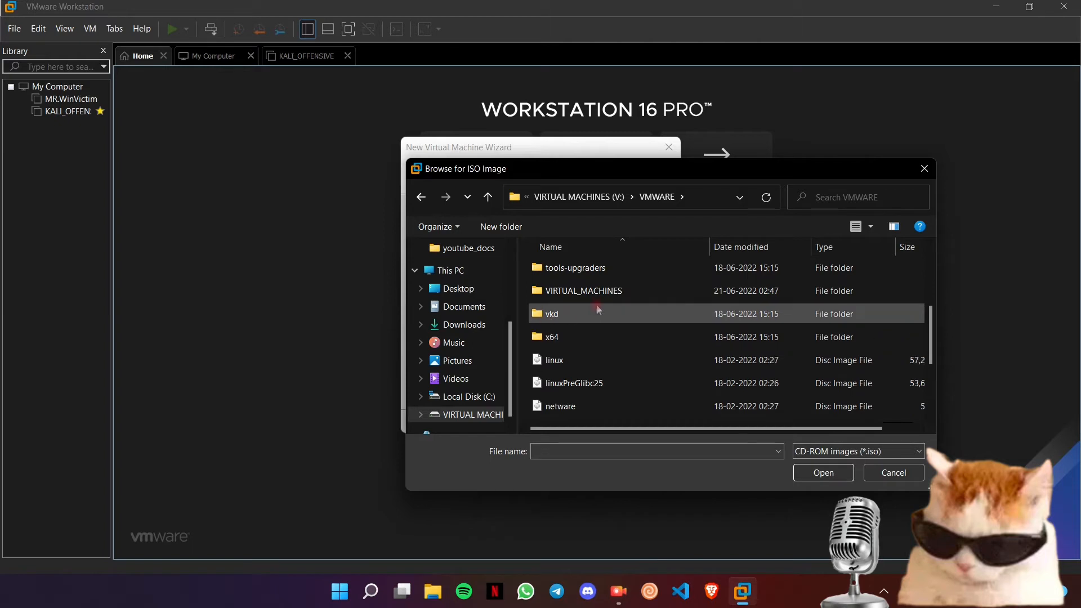
scroll(586, 291, up, 1)
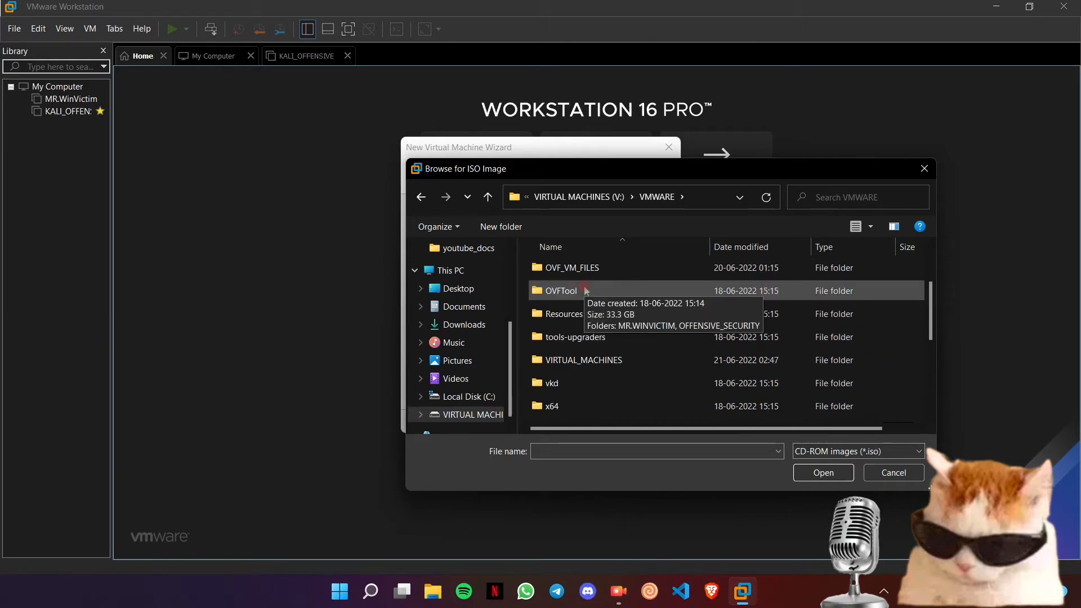
double_click(584, 360)
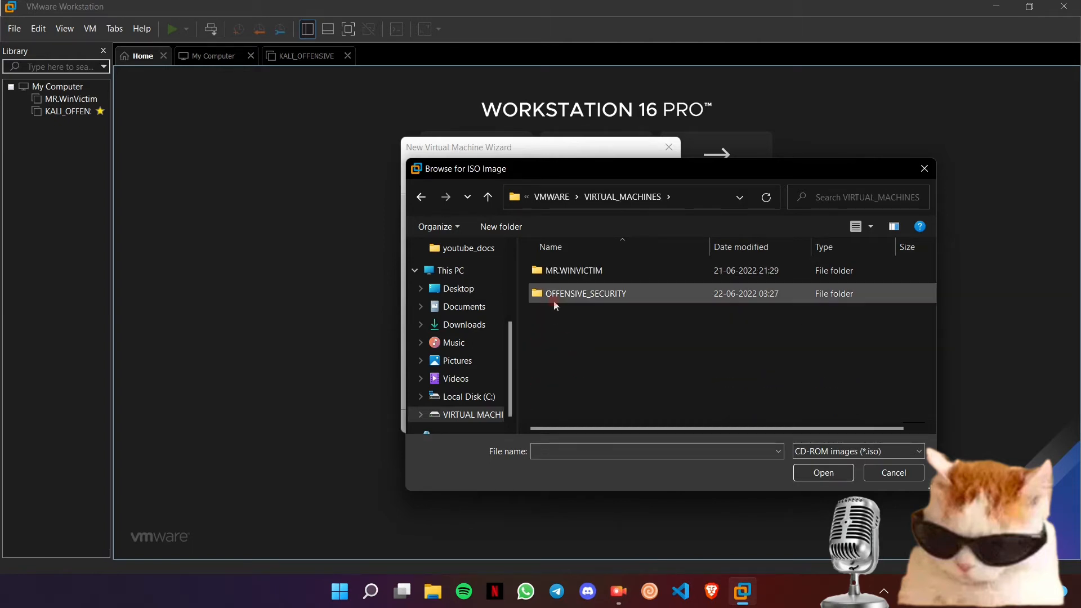
key(alt+Left)
scroll(566, 318, up, 1)
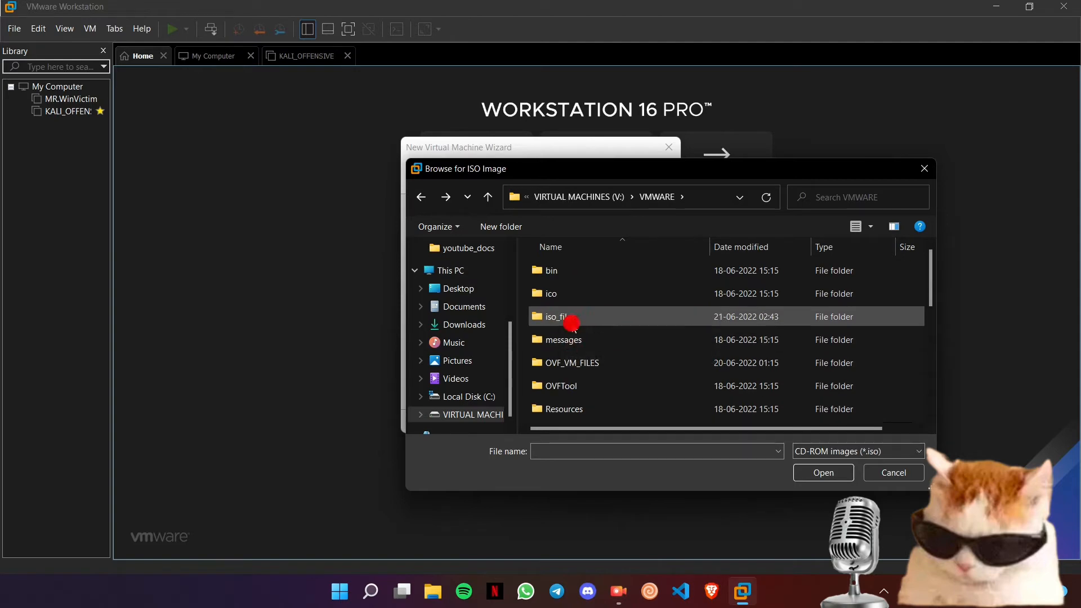
double_click(567, 317)
double_click(565, 316)
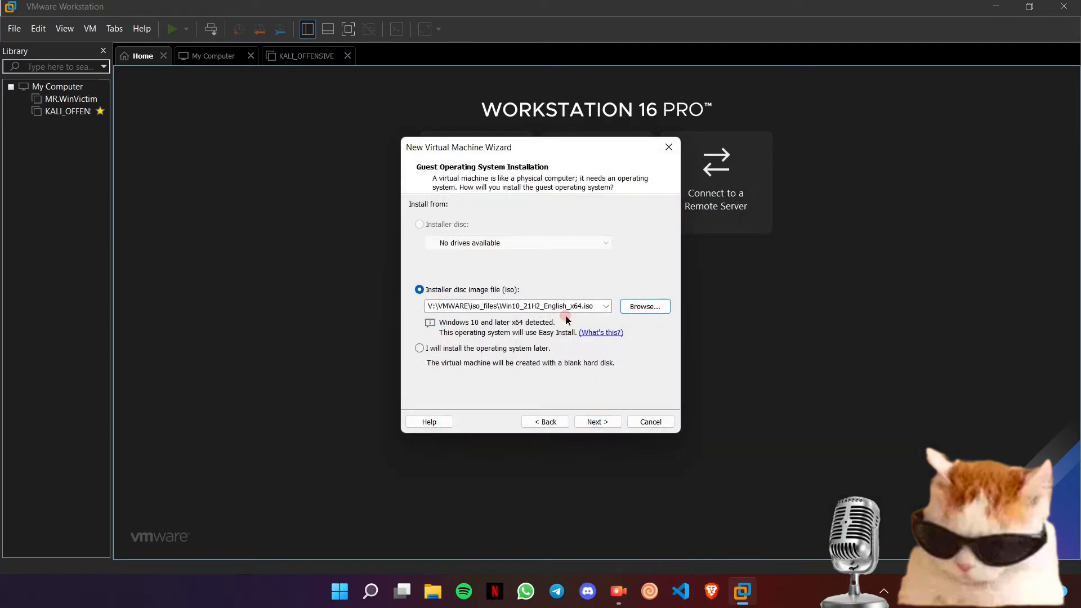
- Leave the product key blank and choose Windows 10 Home as the version to install
click(598, 422)
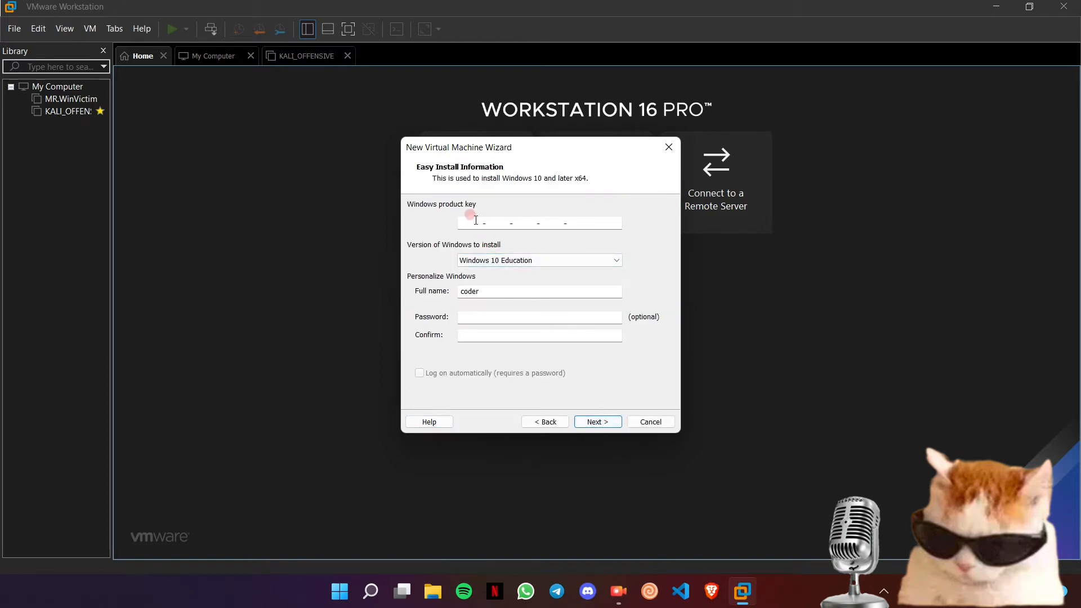
click(554, 223)
text(2)
key(BackSpace)
key(BackSpace)
key(BackSpace)
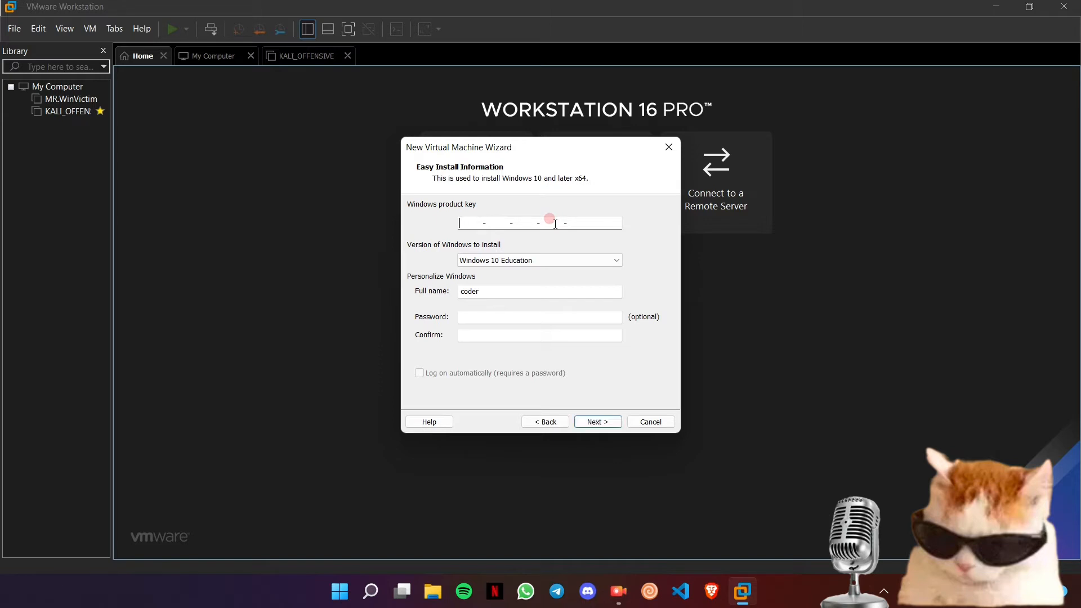
click(565, 259)
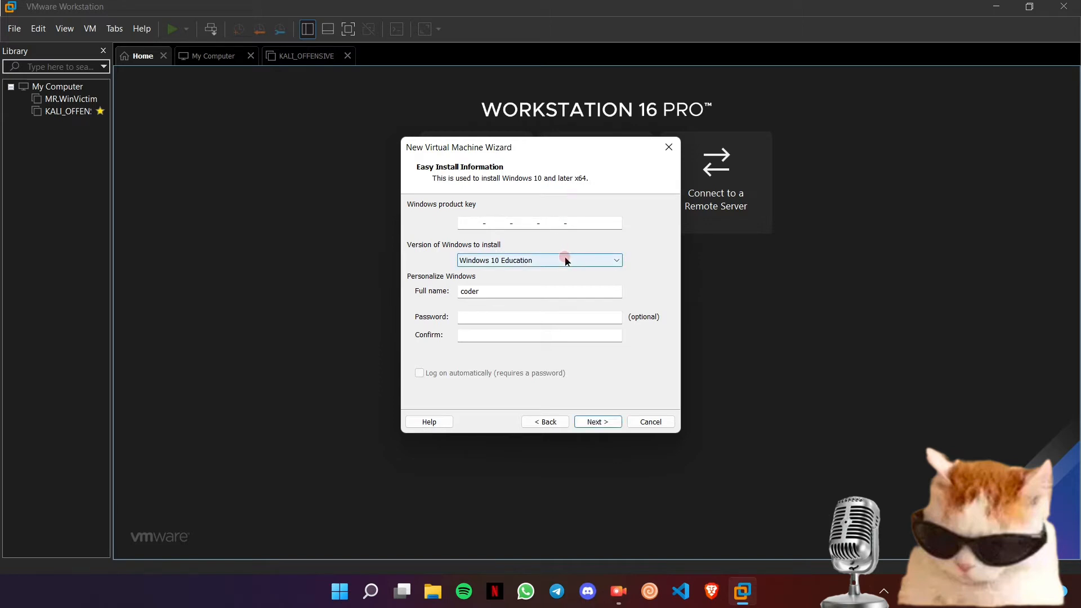
click(566, 260)
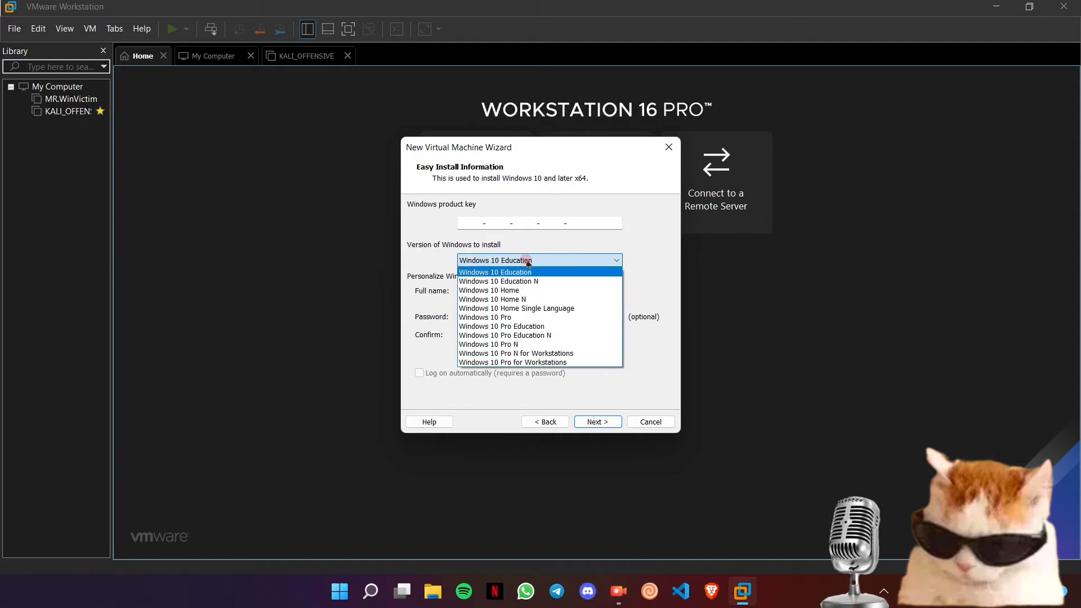
click(516, 287)
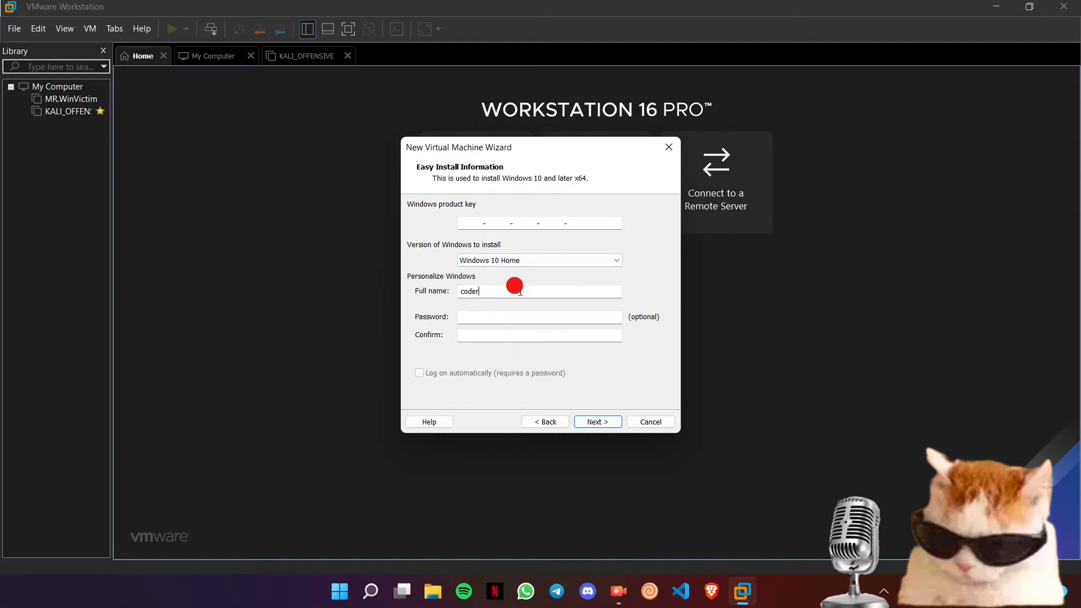
- Enter a new full name and the account password, then continue to naming
double_click(520, 291)
key(BackSpace)
text(test)
key(Tab)
text(te)
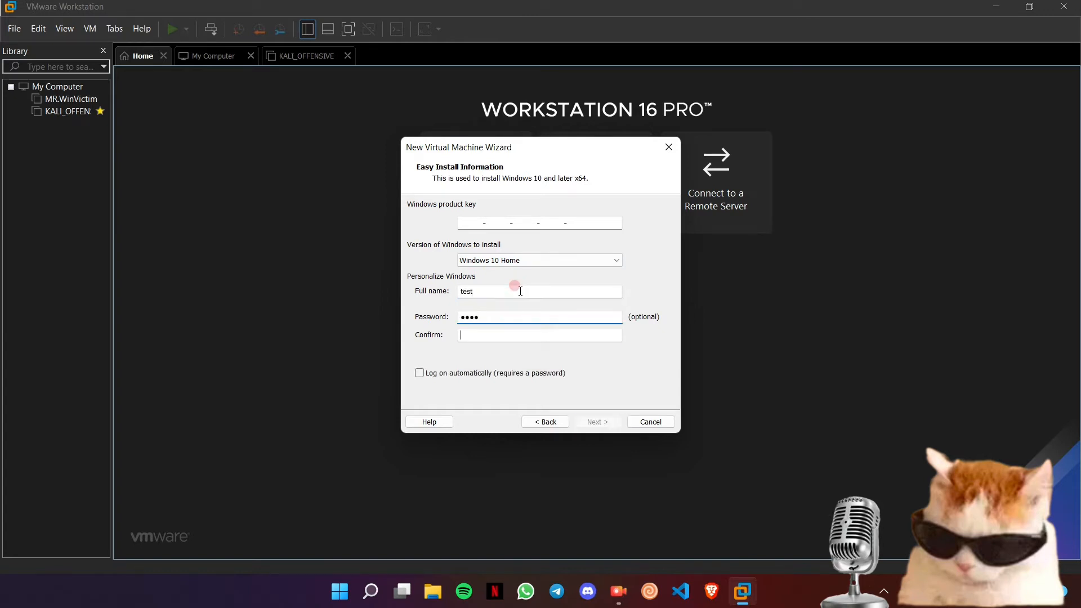
text(test)
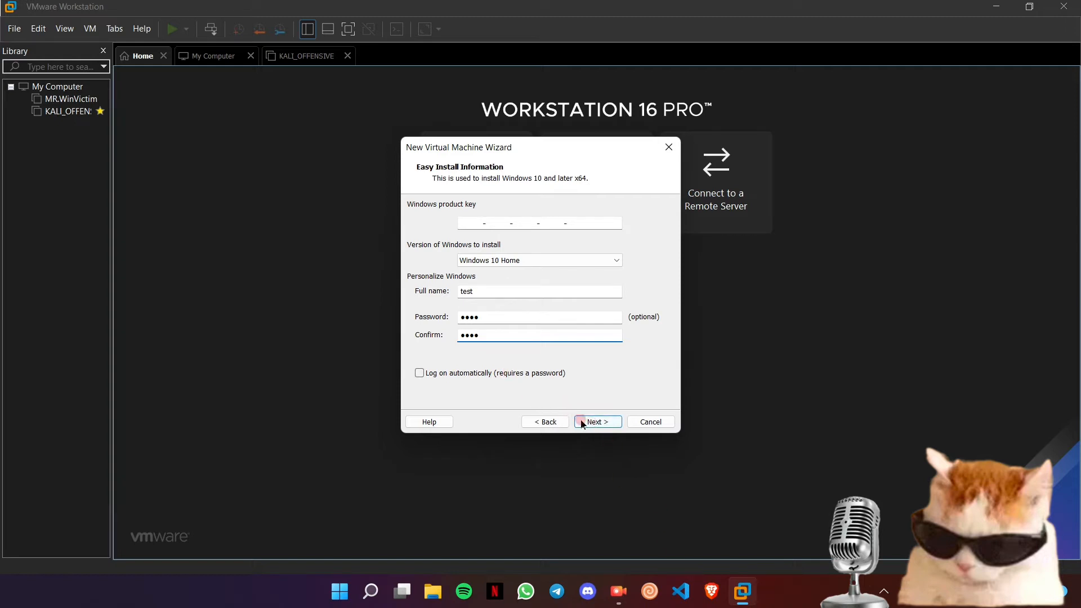
click(583, 424)
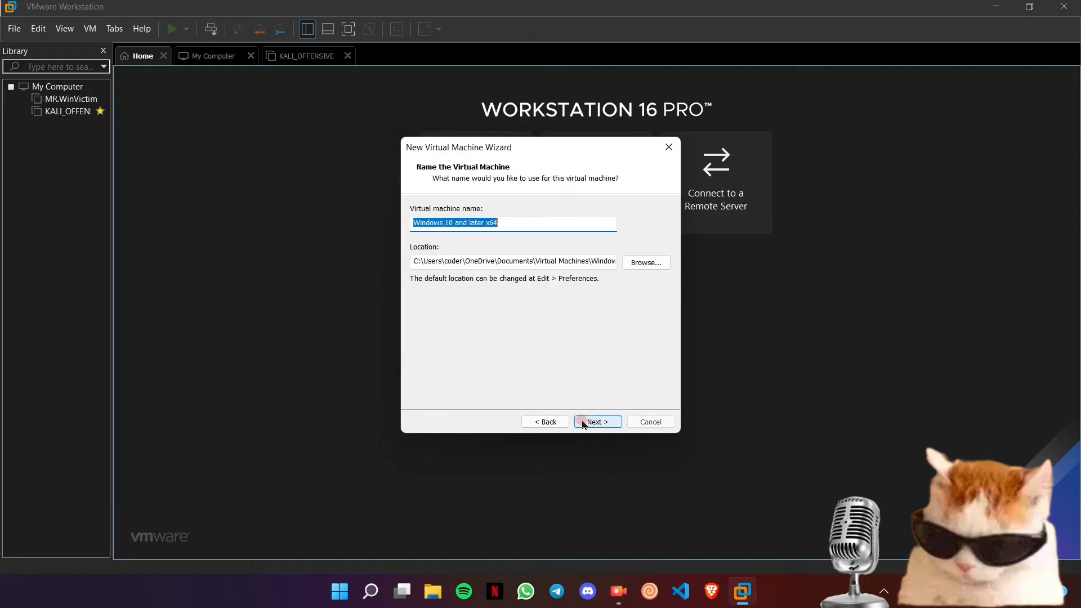
- Rename the virtual machine from its default name to Mr.windows
click(506, 223)
drag(506, 224, 410, 224)
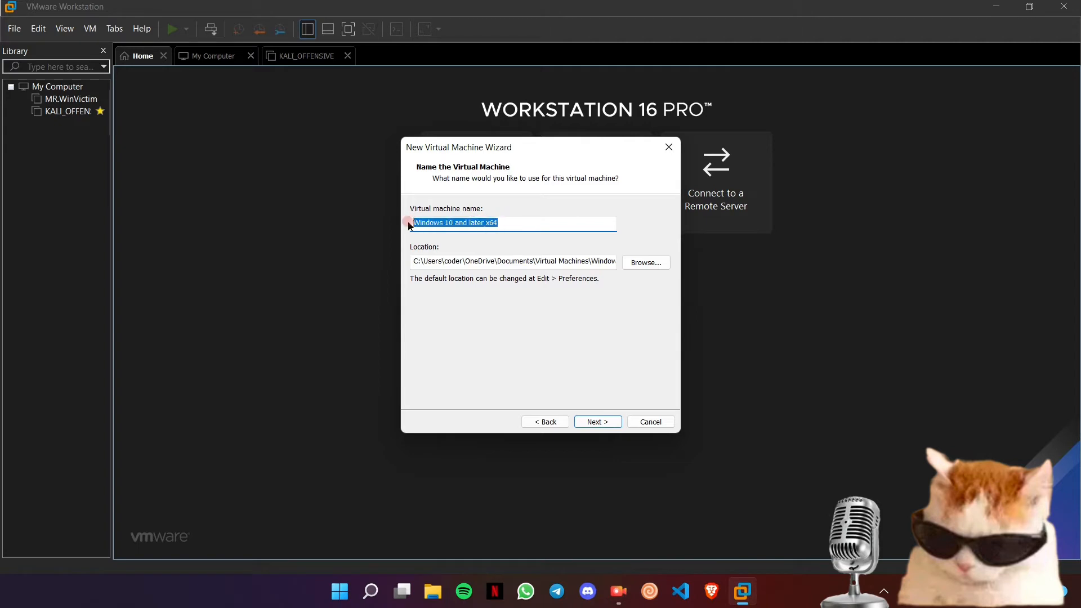
key(BackSpace)
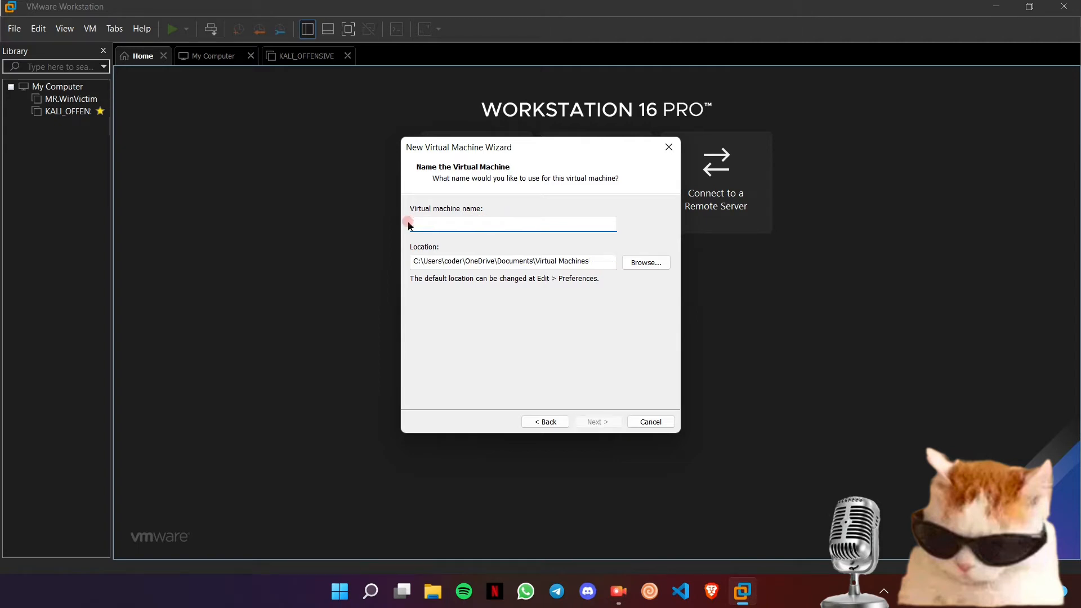
text(Mr.windows)
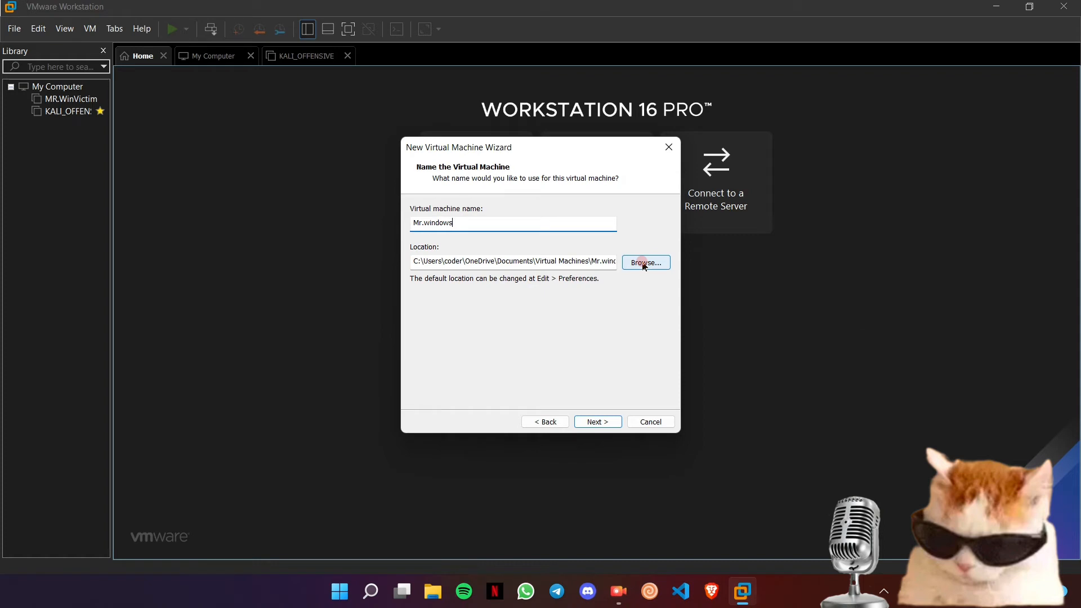
- Browse for the machine's location folder and open File Explorer
click(645, 264)
scroll(507, 306, down, 3)
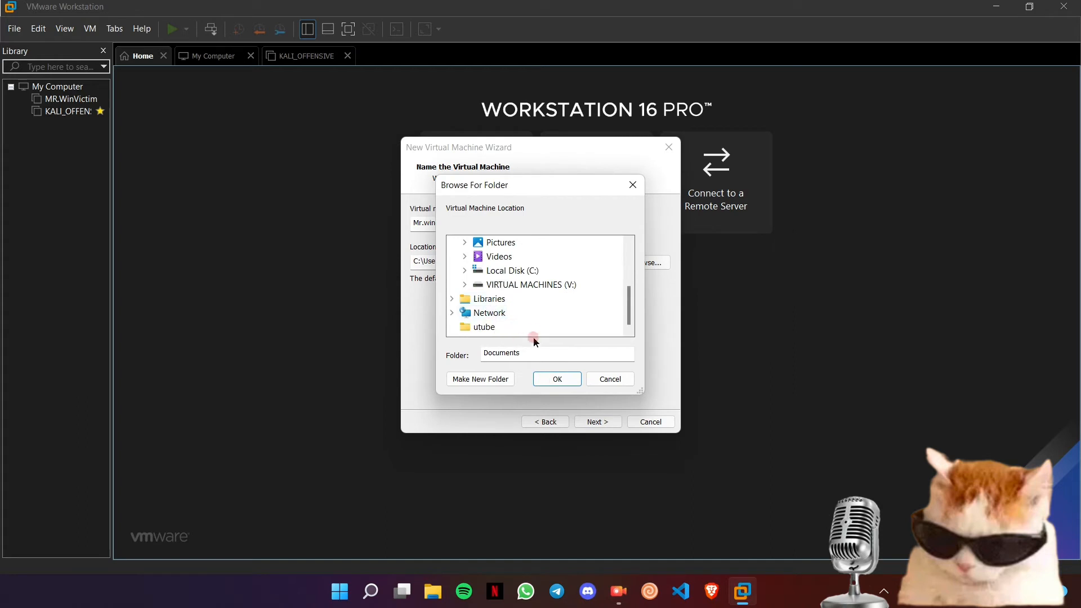
click(432, 591)
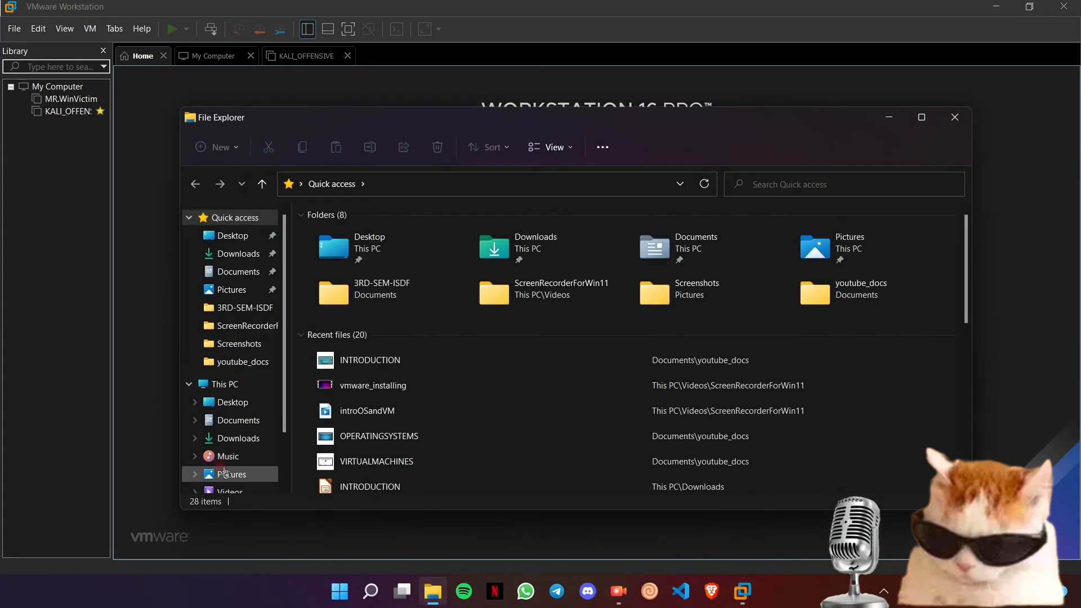
- Navigate File Explorer to V:\VMWARE\VIRTUAL_MACHINES
scroll(224, 472, down, 2)
click(240, 470)
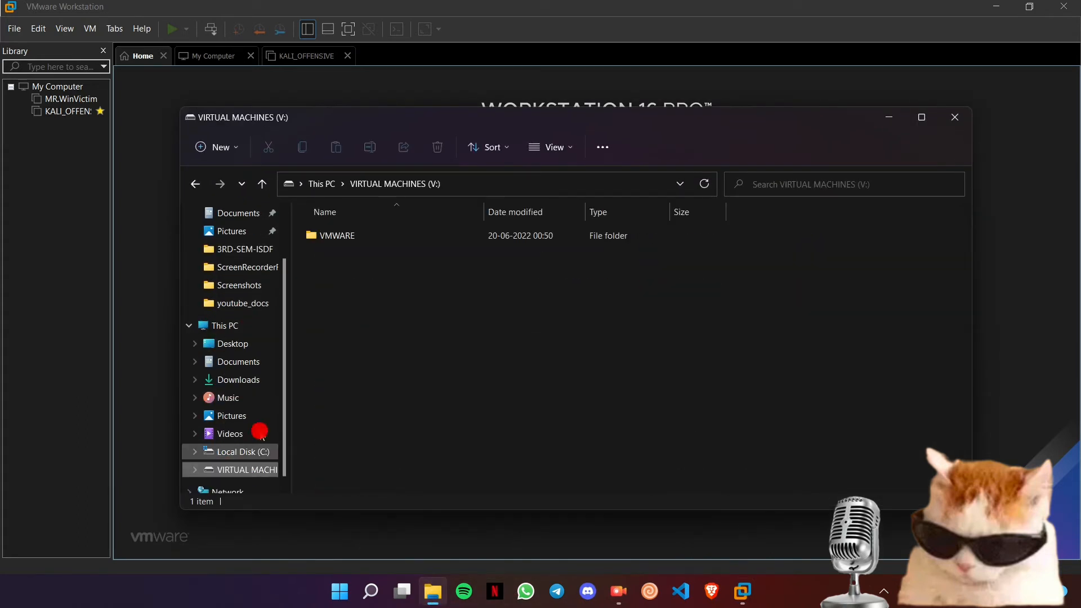
double_click(326, 242)
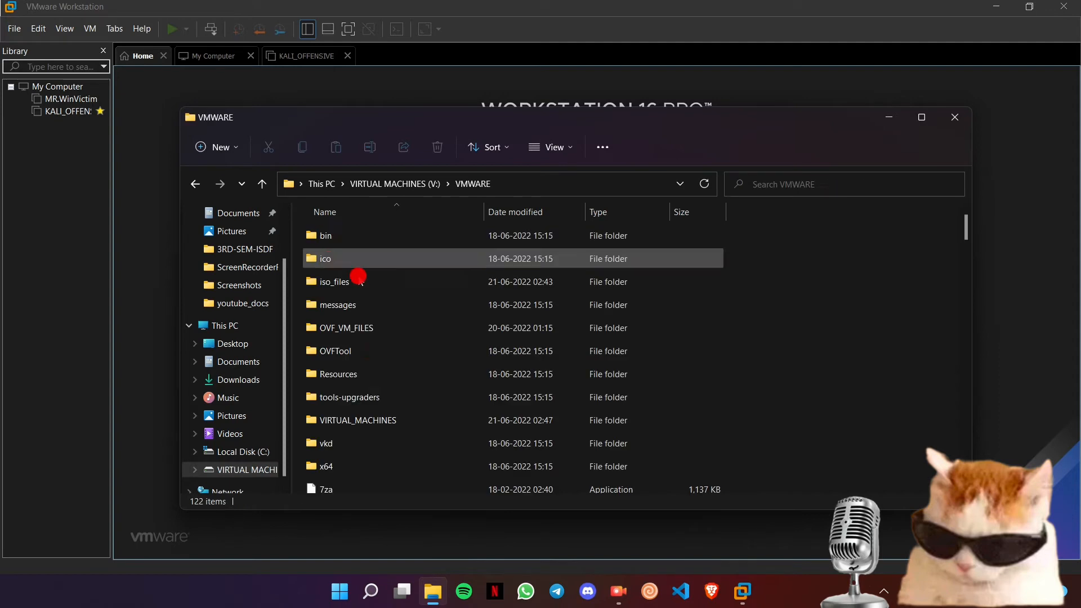
double_click(358, 420)
- Create a new folder named testwin there and close File Explorer
right_click(369, 342)
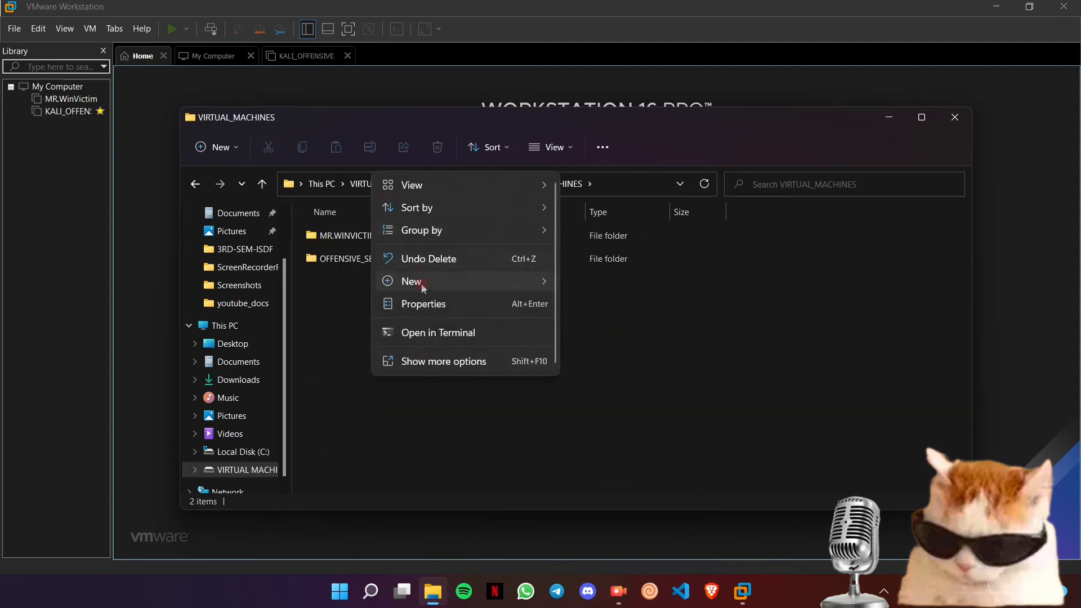
mouse_move(419, 285)
click(591, 288)
text(testwin)
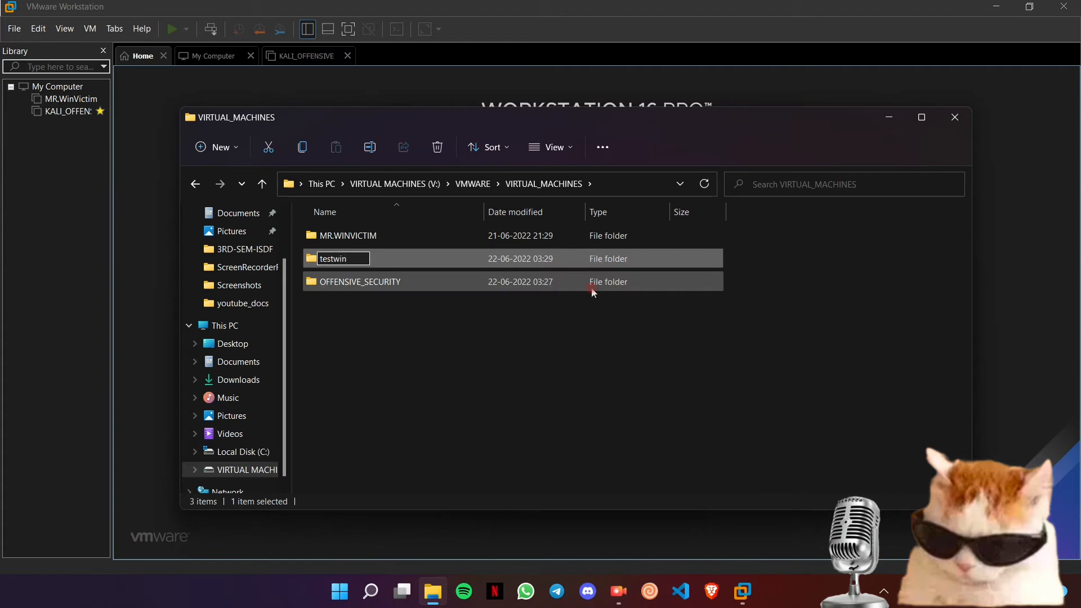
key(Return)
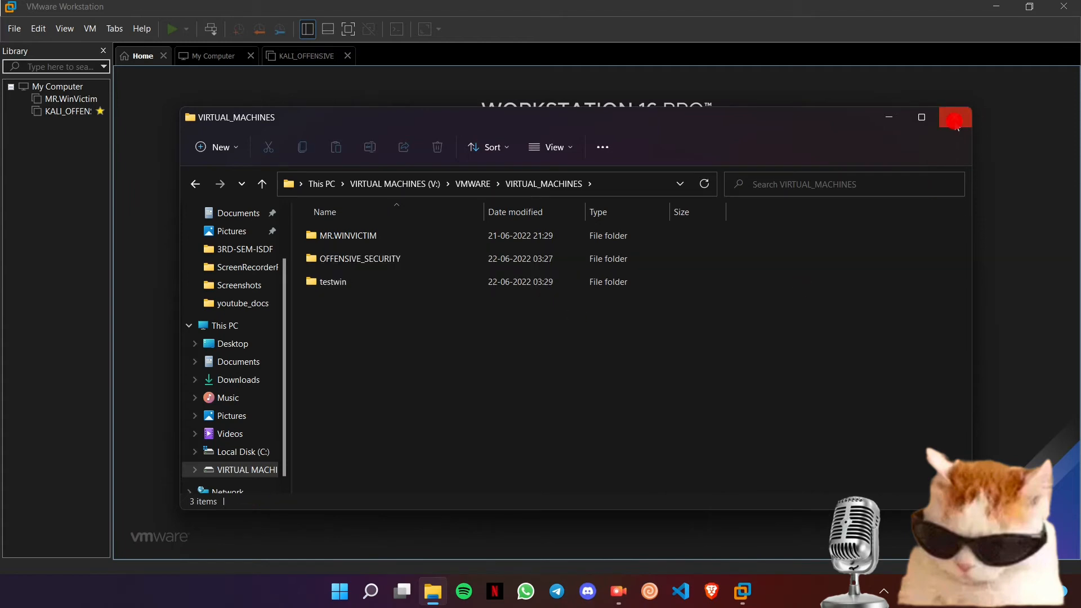
click(955, 117)
double_click(529, 288)
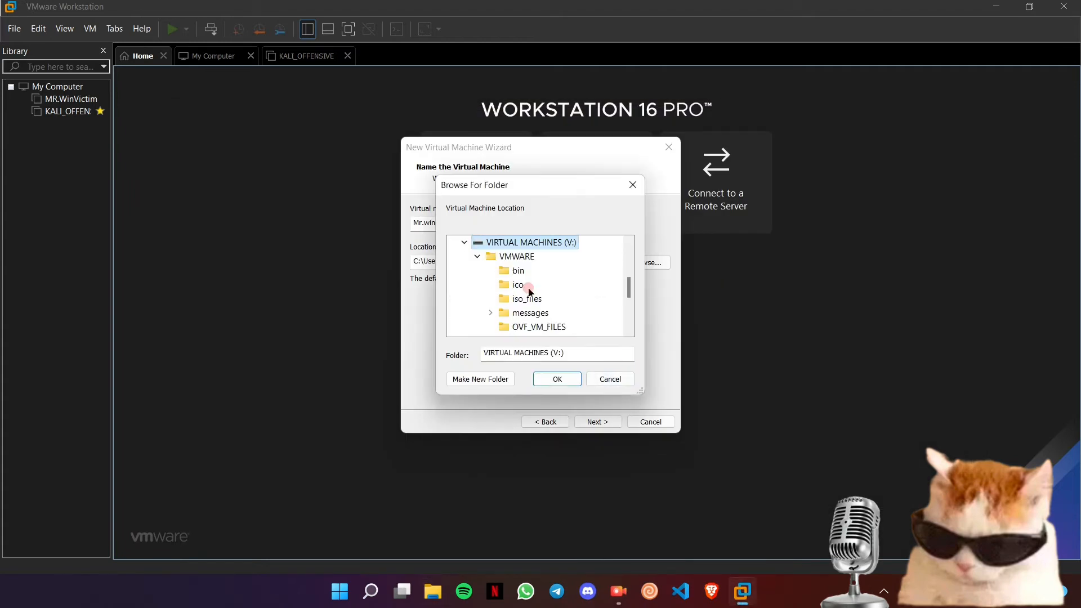
- Choose V:\VMWARE\VIRTUAL_MACHINES\testwin as the VM location and continue to the disk capacity page
scroll(532, 316, down, 4)
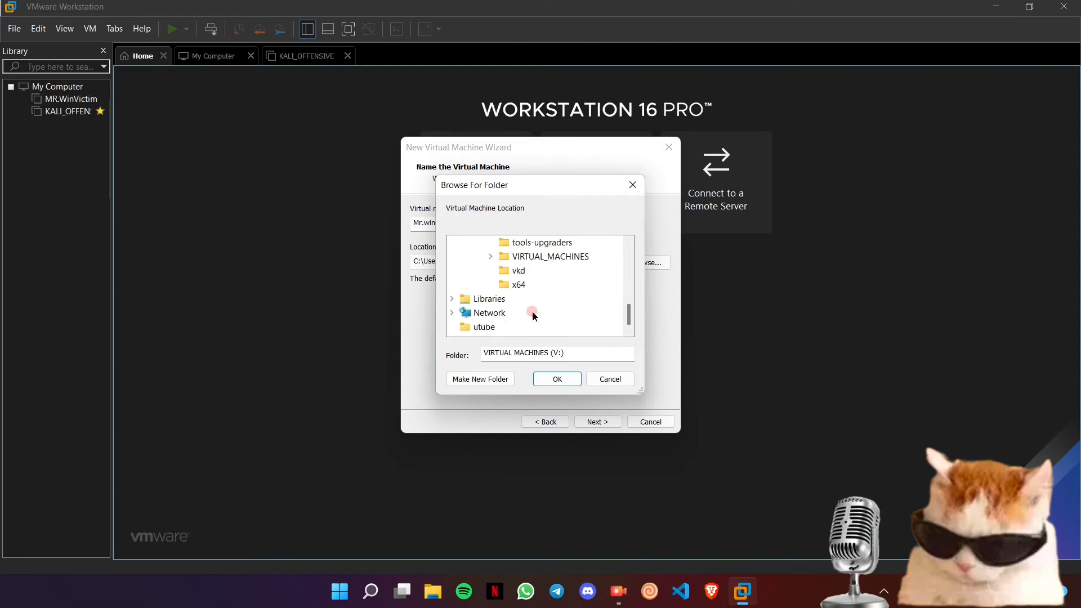
double_click(520, 257)
scroll(566, 292, down, 1)
click(531, 257)
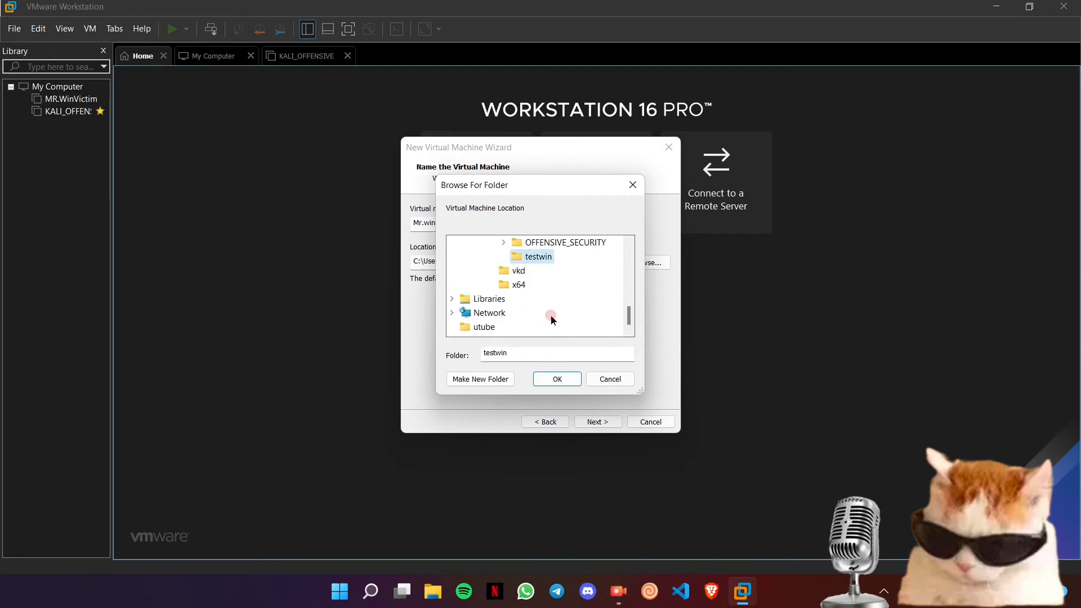
click(556, 377)
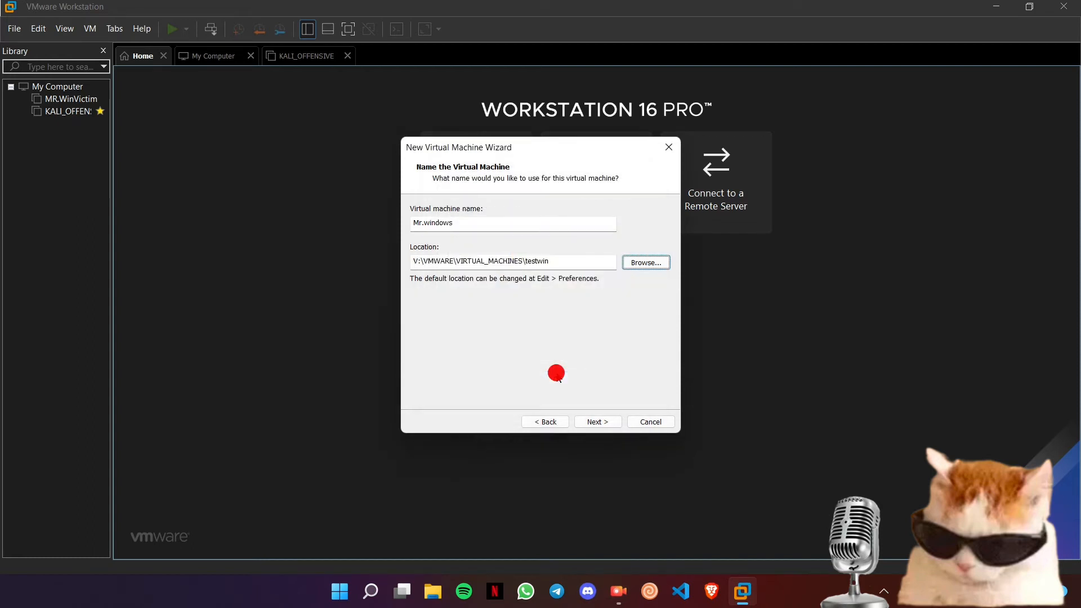
click(598, 422)
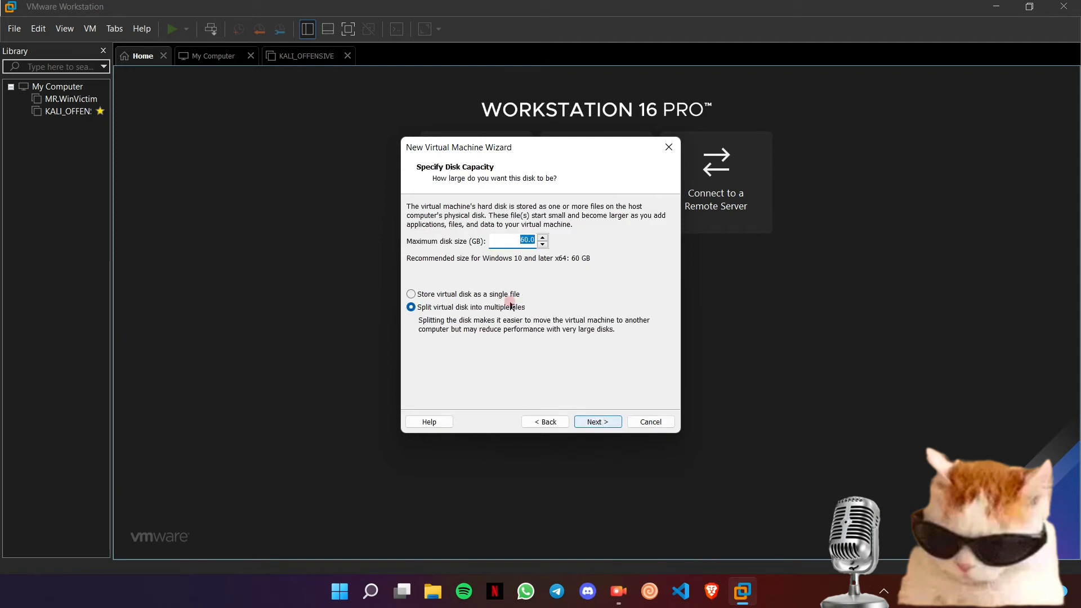
- Keep the 60.0 GB maximum disk size split into multiple files and continue to the summary
click(511, 241)
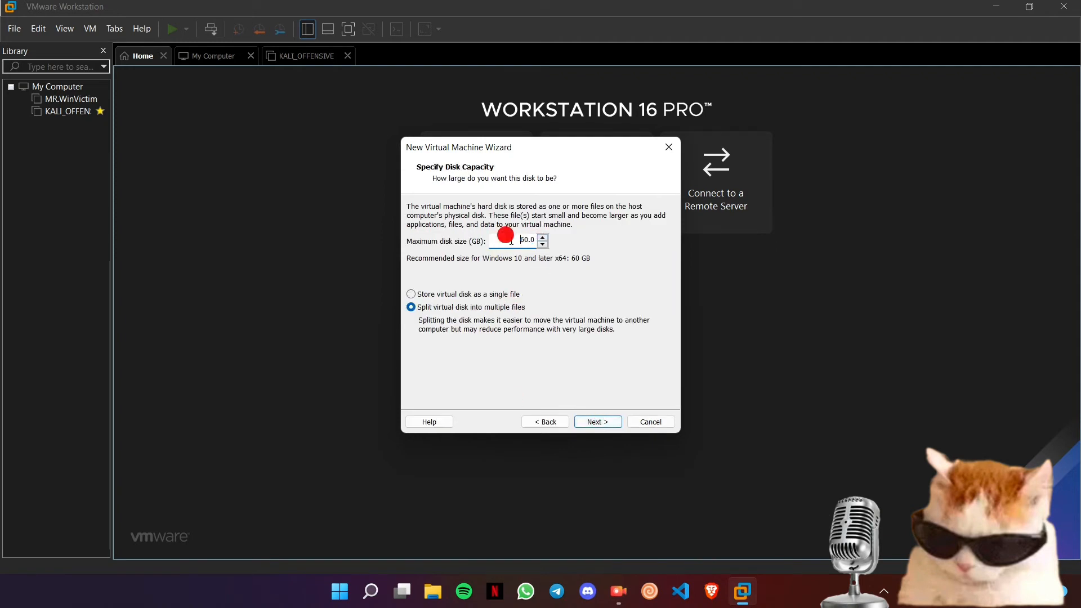
drag(511, 241, 531, 240)
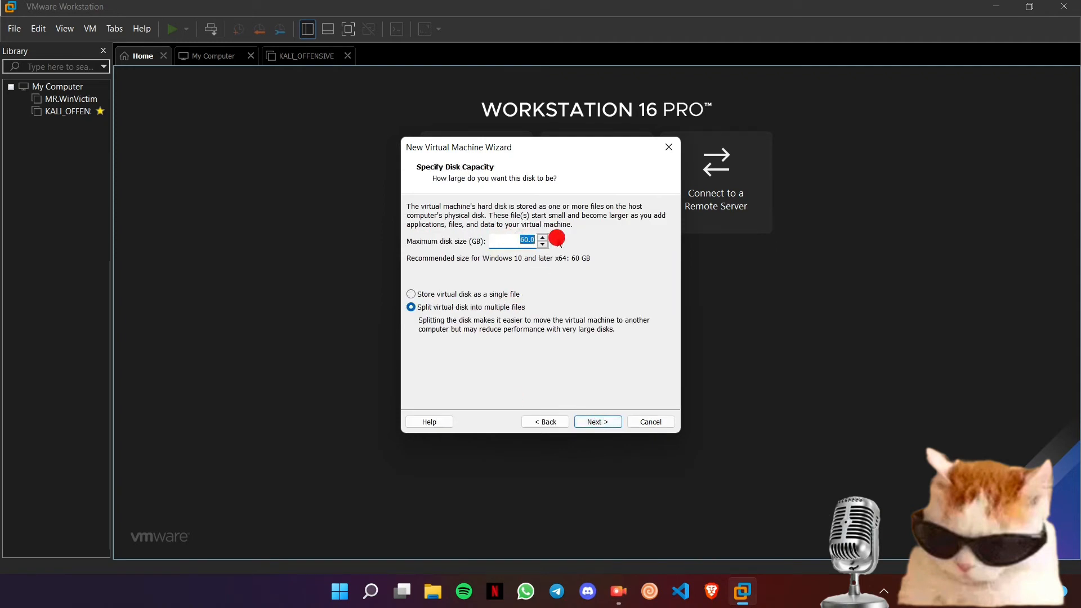
click(510, 241)
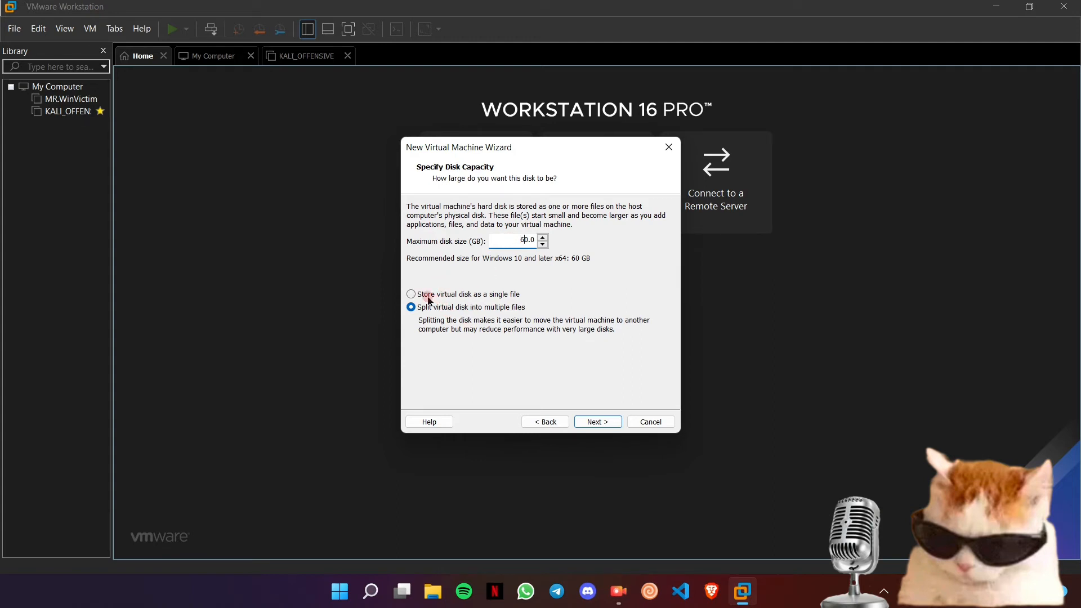
click(427, 295)
click(442, 307)
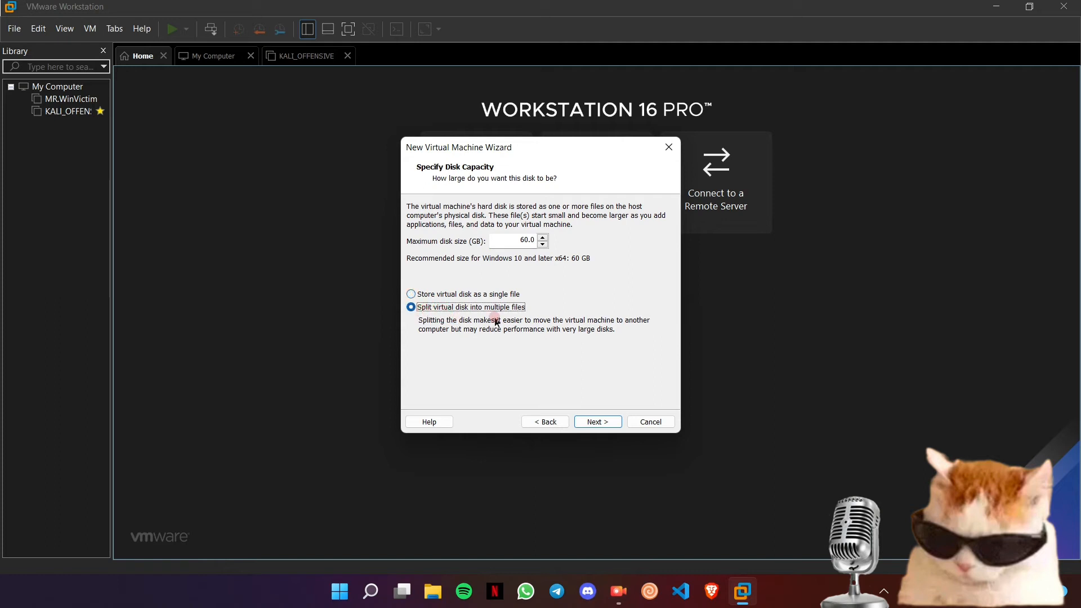
click(596, 421)
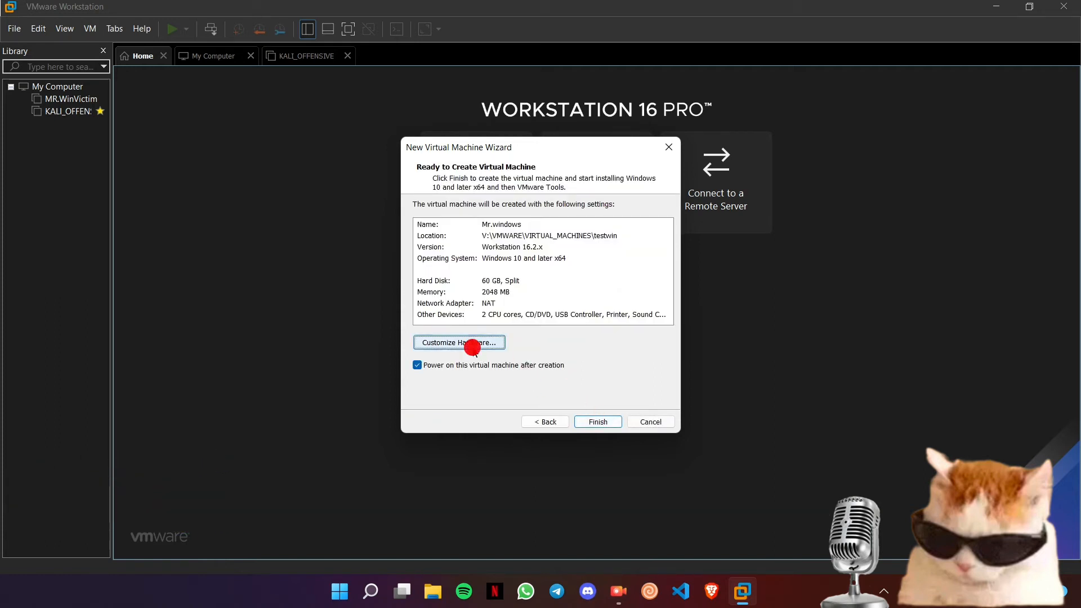
- In Customize Hardware, try about 24 GB and 5 GB of memory, then settle on 2048 MB
click(459, 342)
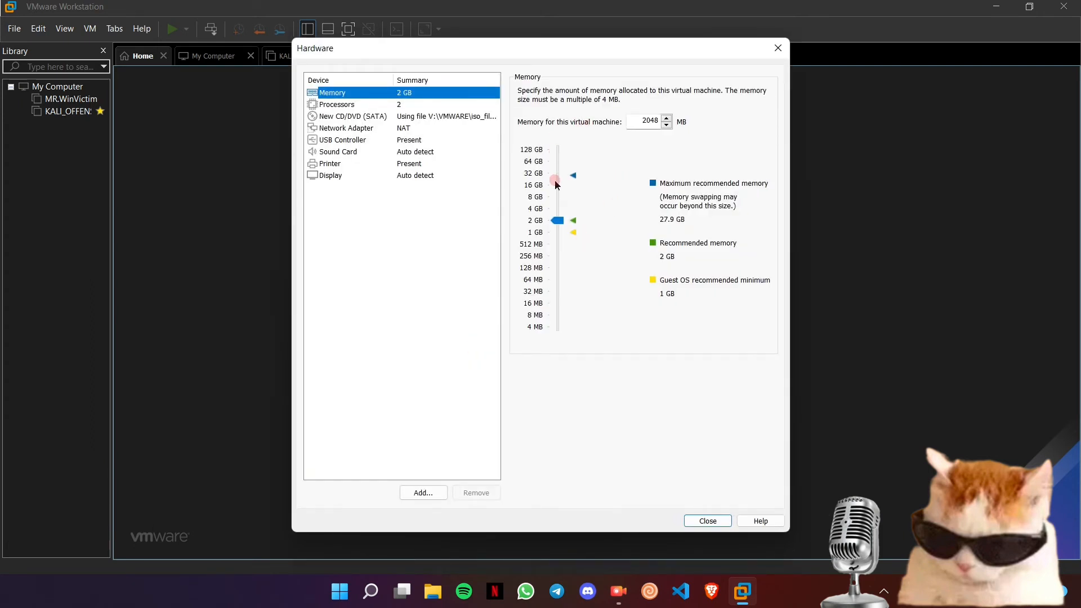
drag(559, 225, 560, 183)
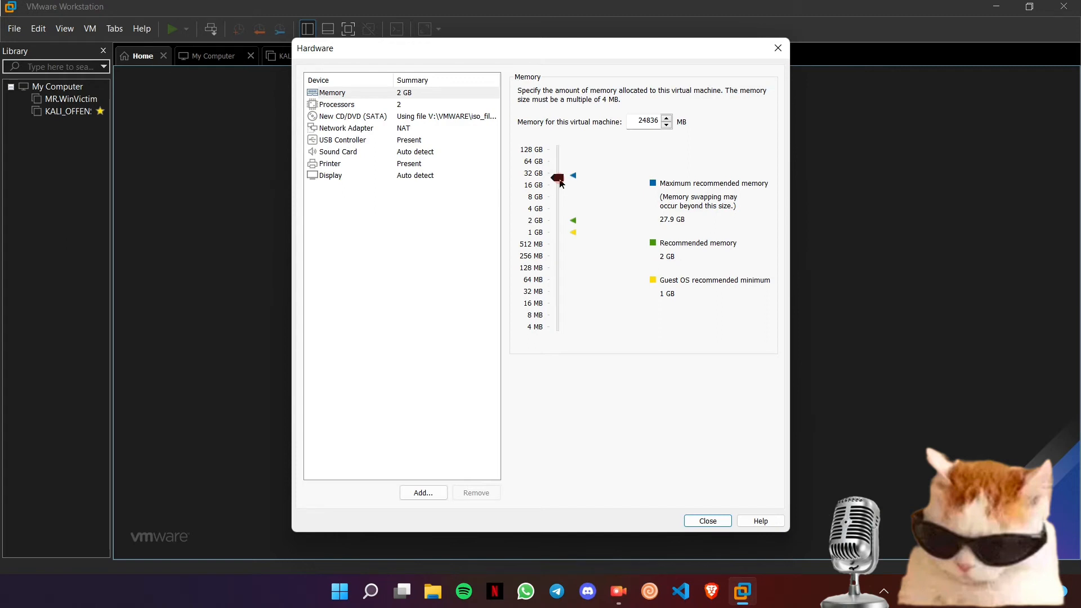
drag(561, 183, 561, 222)
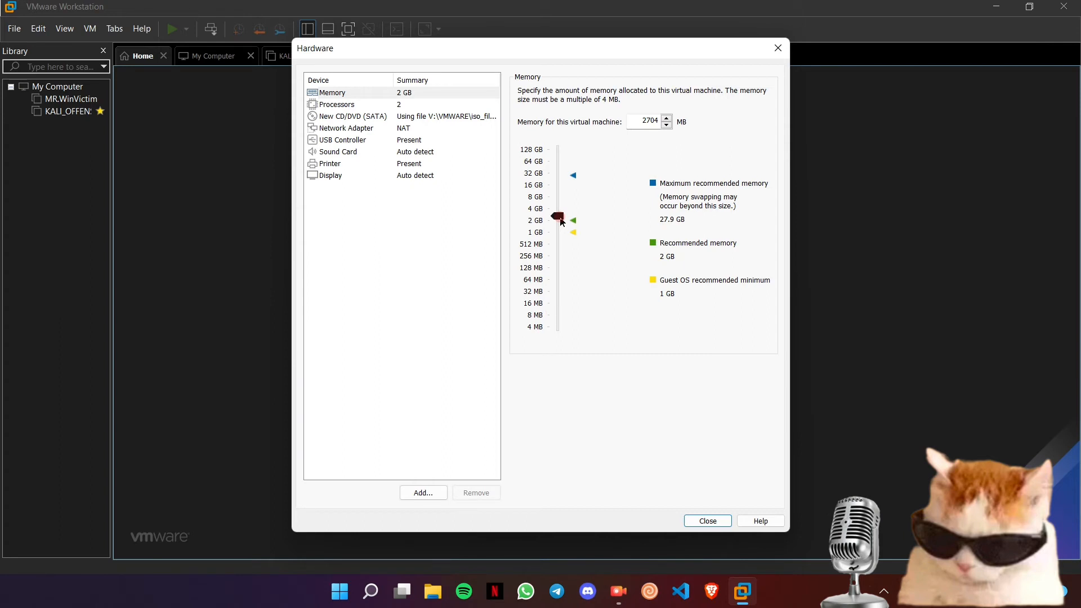
drag(561, 218, 563, 221)
- Keep the processor count at 2 and close the Hardware dialog
click(405, 105)
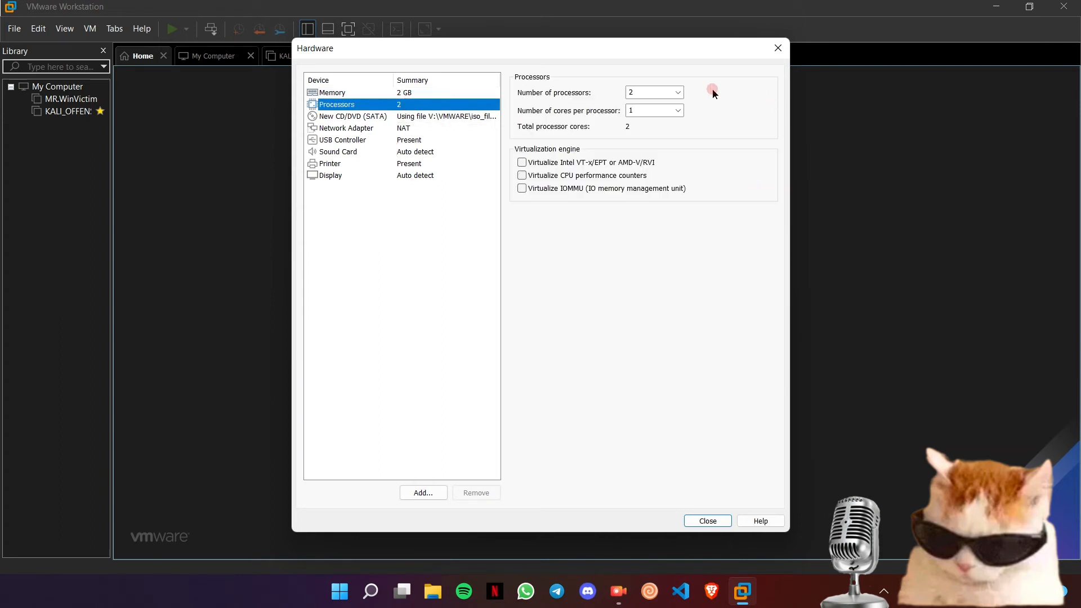
click(678, 97)
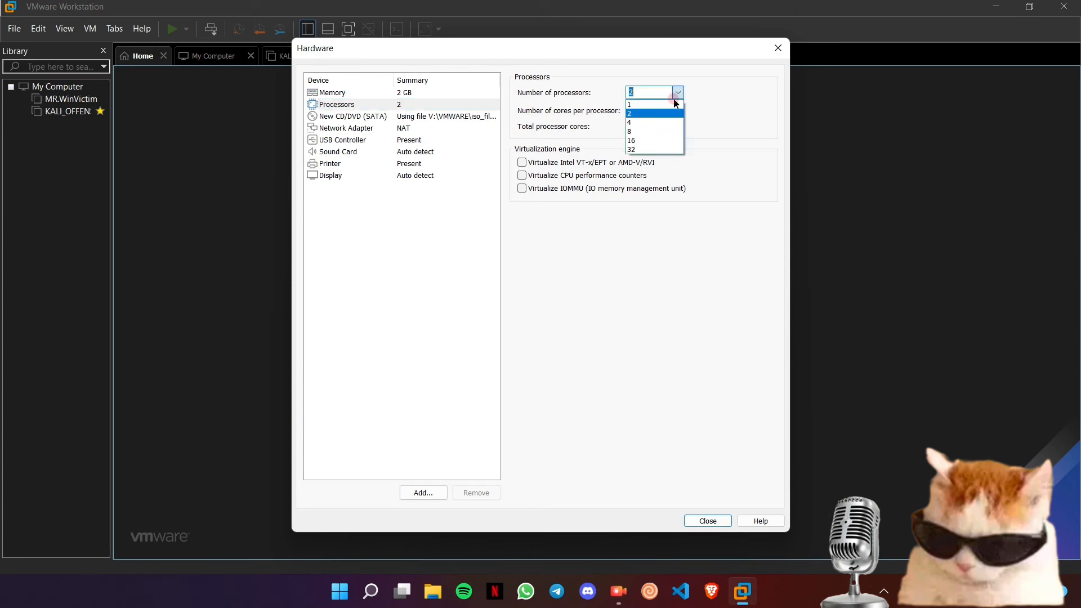
click(643, 115)
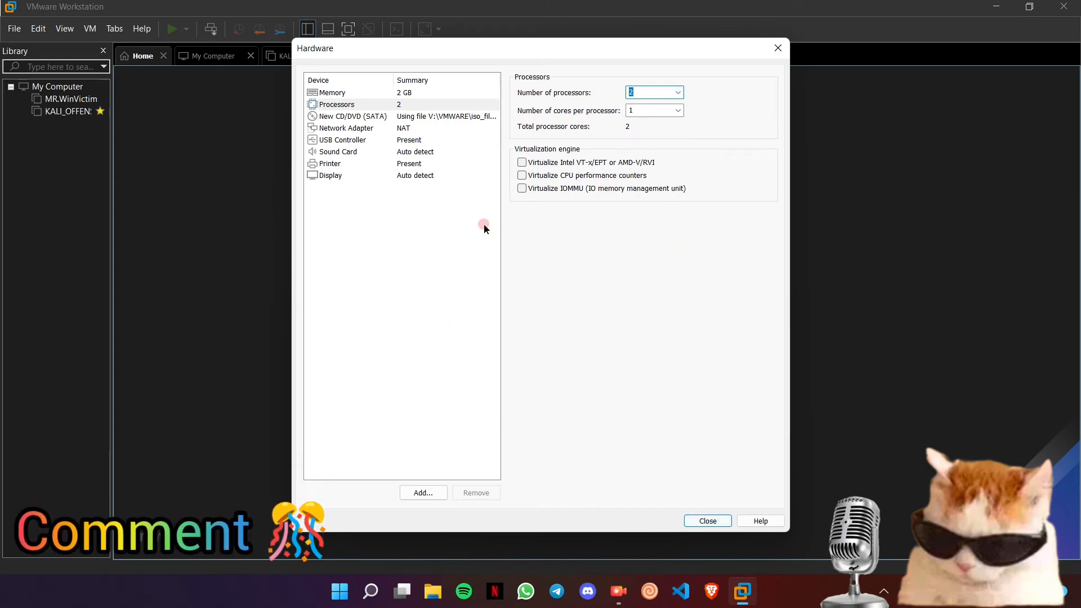
click(707, 520)
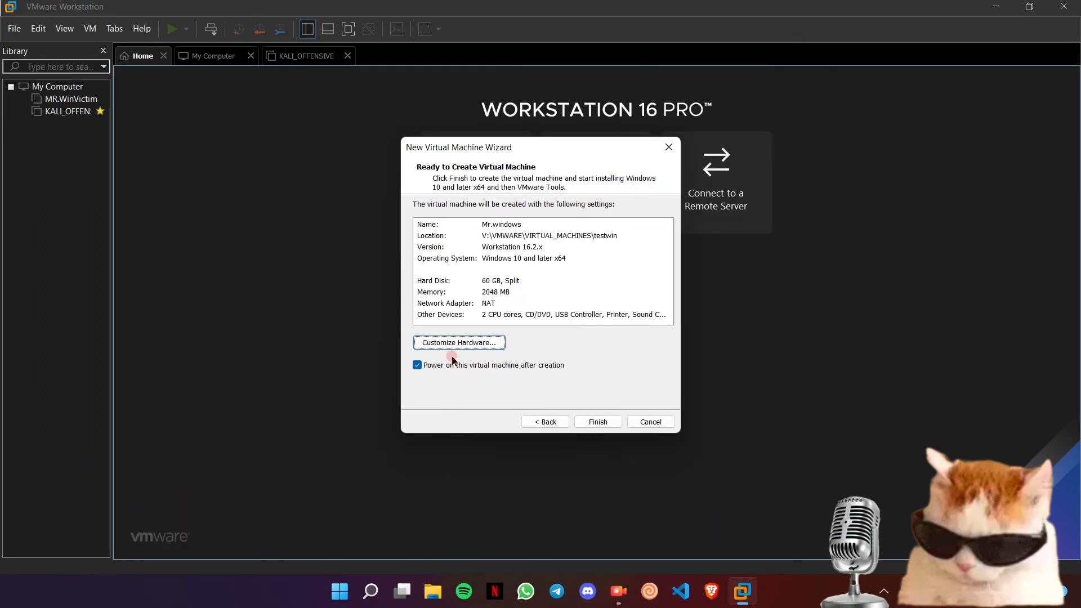
- Finish the wizard to create Mr.windows with a 60 GB disk, 2048 MB memory and NAT
click(586, 425)
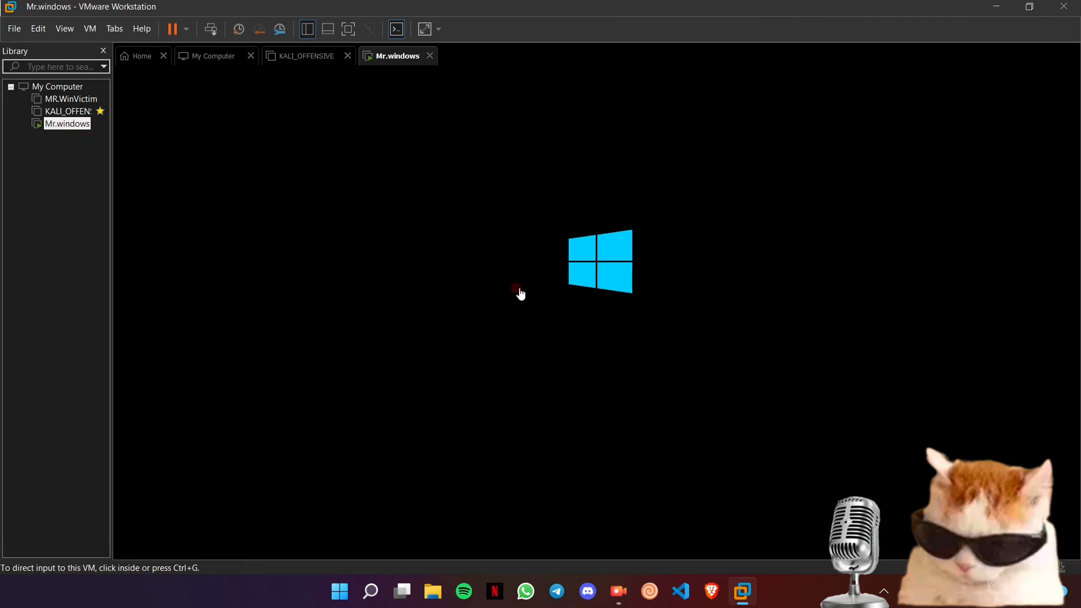
- Click inside the running Mr.windows VM so it captures keyboard and mouse input
click(538, 279)
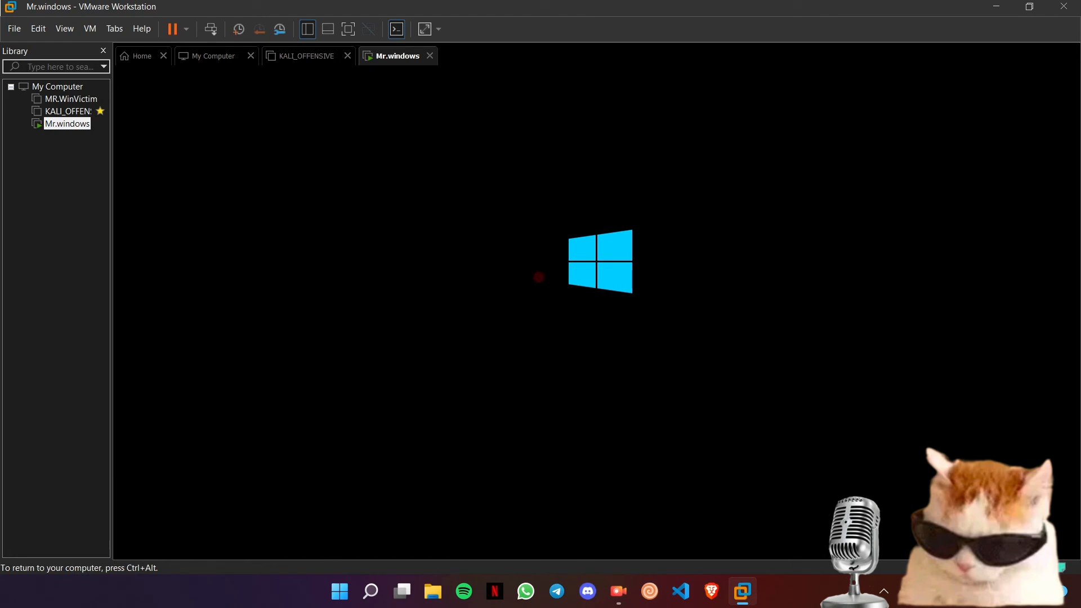